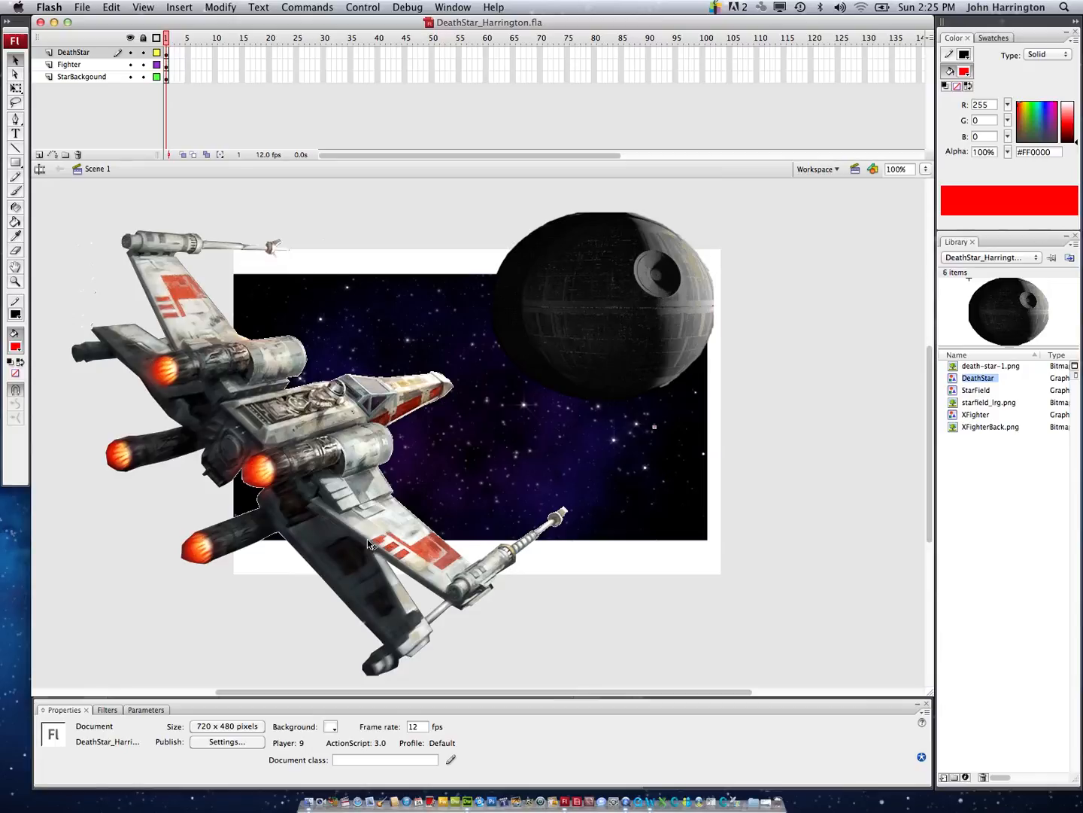
Hide the Fighter and DeathStar layers, keeping only the StarBackgound layer visible.
click(167, 77)
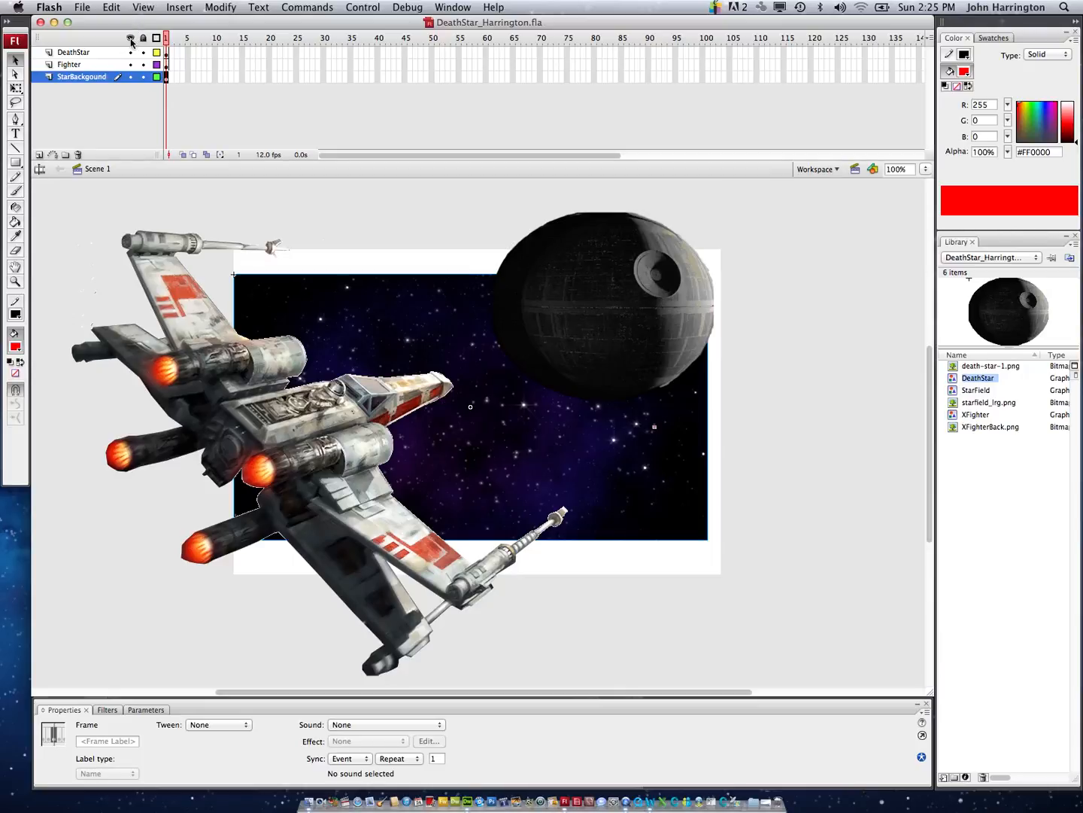
click(131, 65)
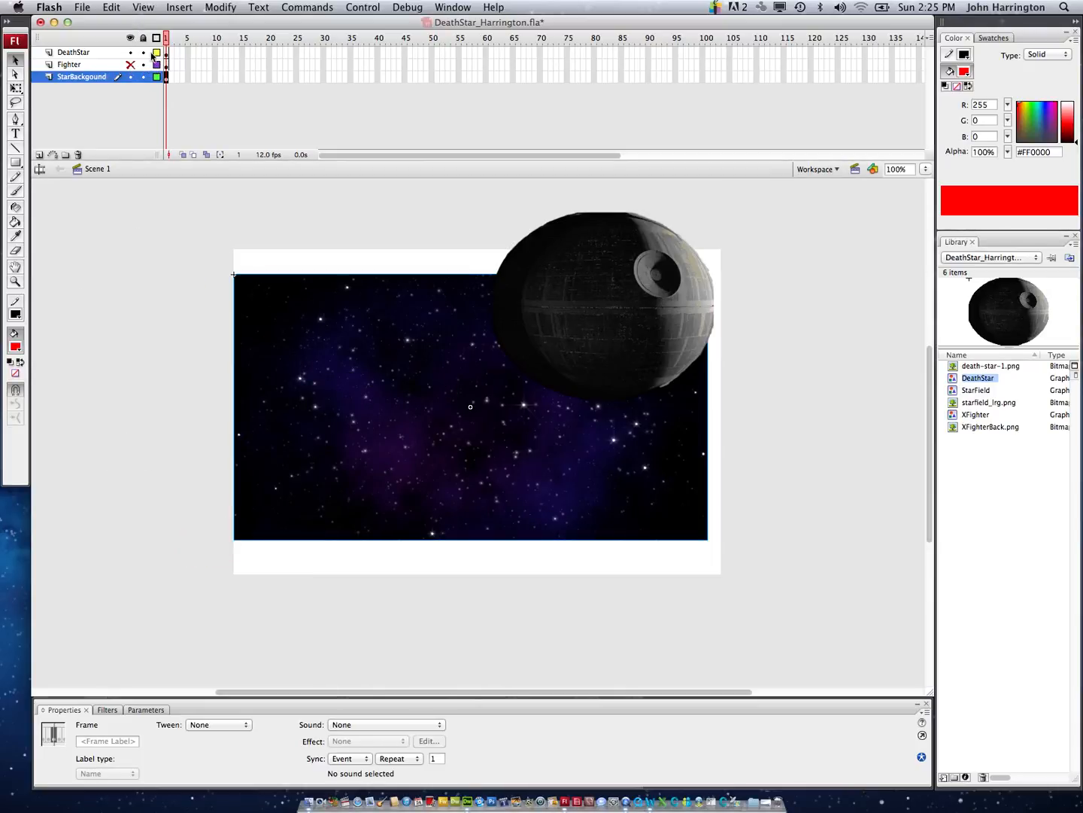
click(131, 52)
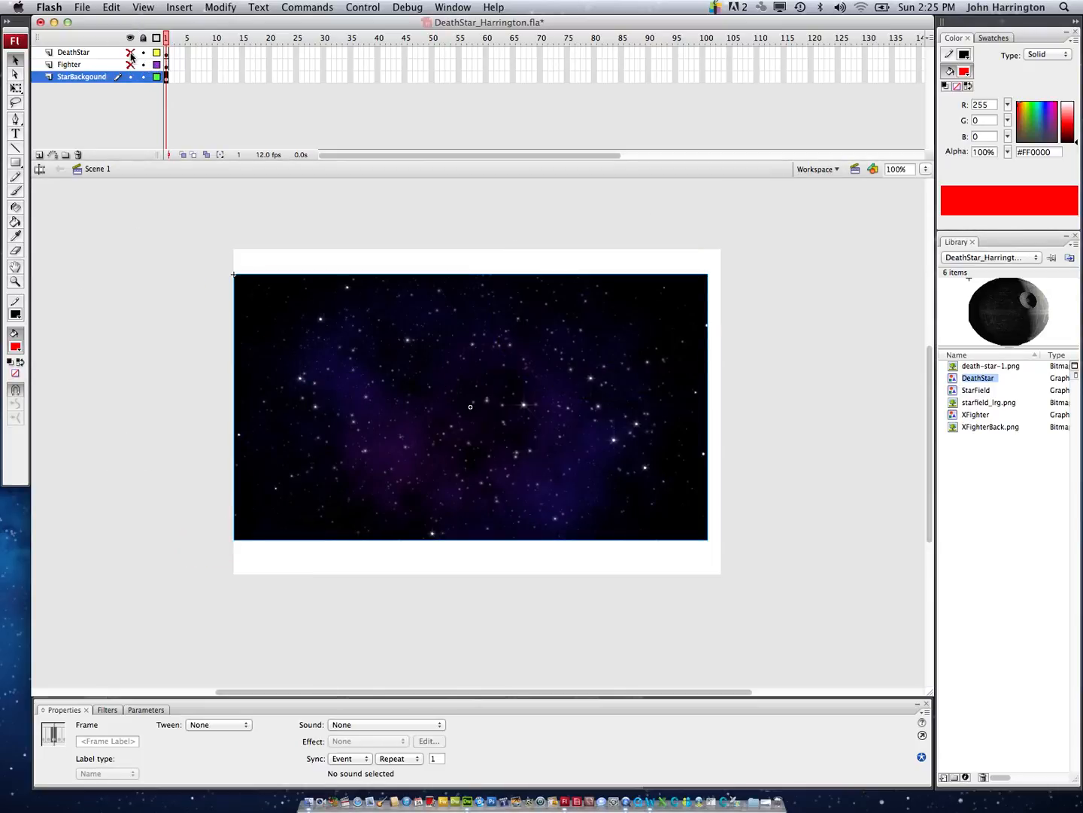
Nudge the star field upward on the stage and scale it proportionally to about 738 × 414 px.
drag(560, 382, 541, 376)
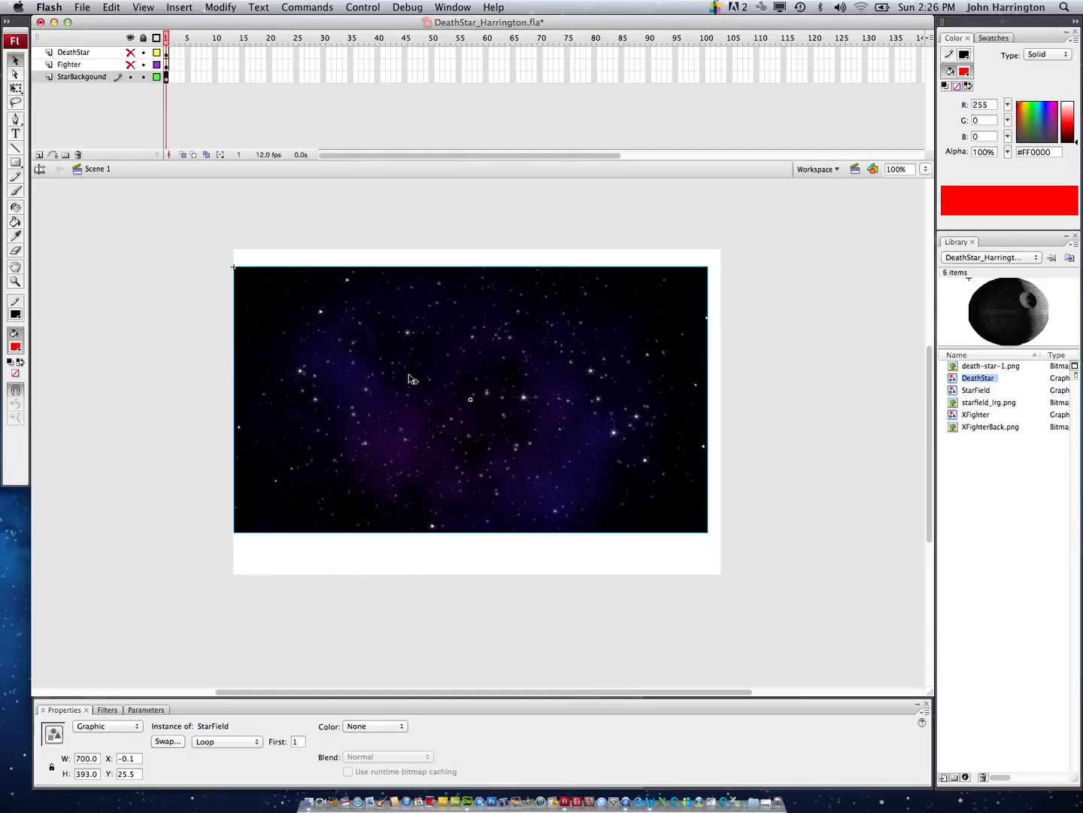
click(84, 77)
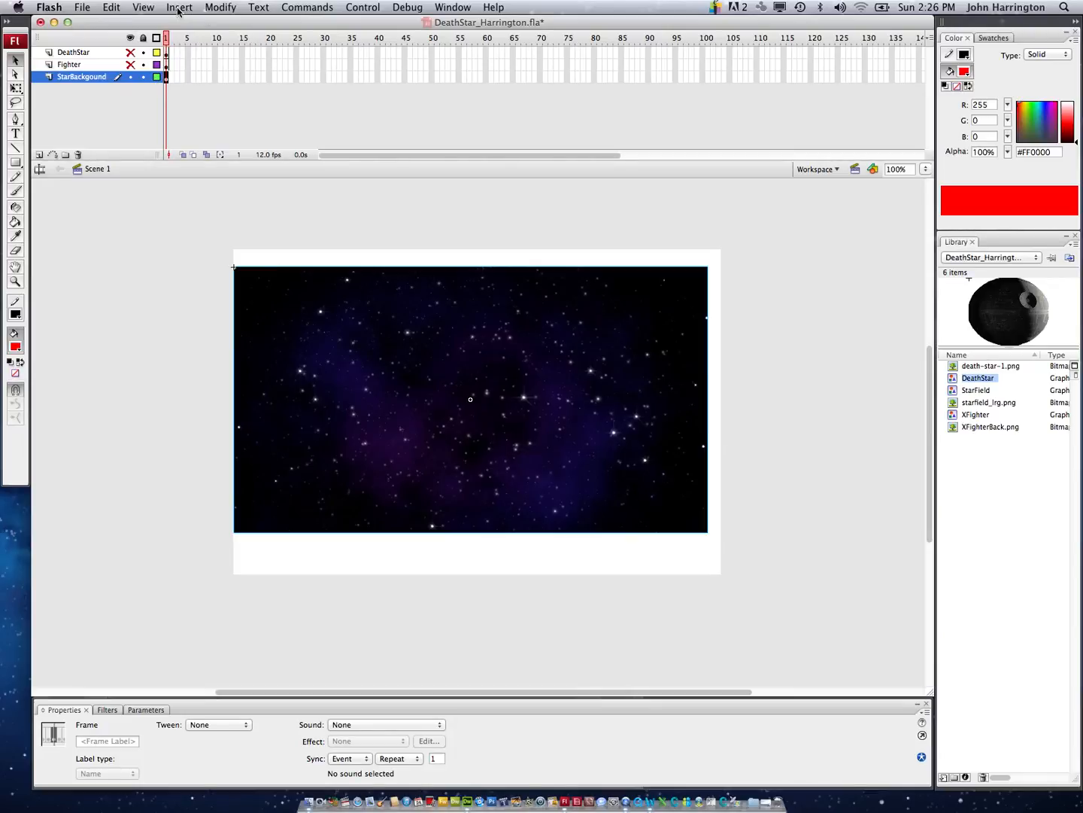
click(215, 9)
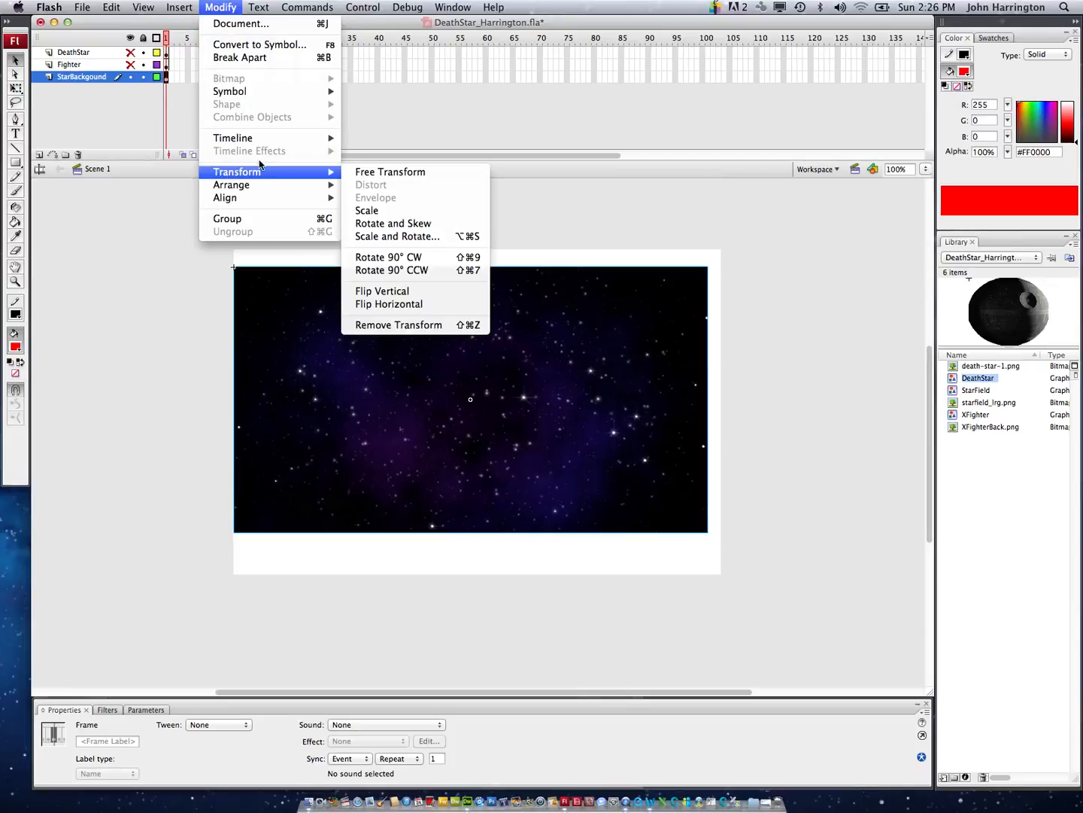
mouse_move(328, 172)
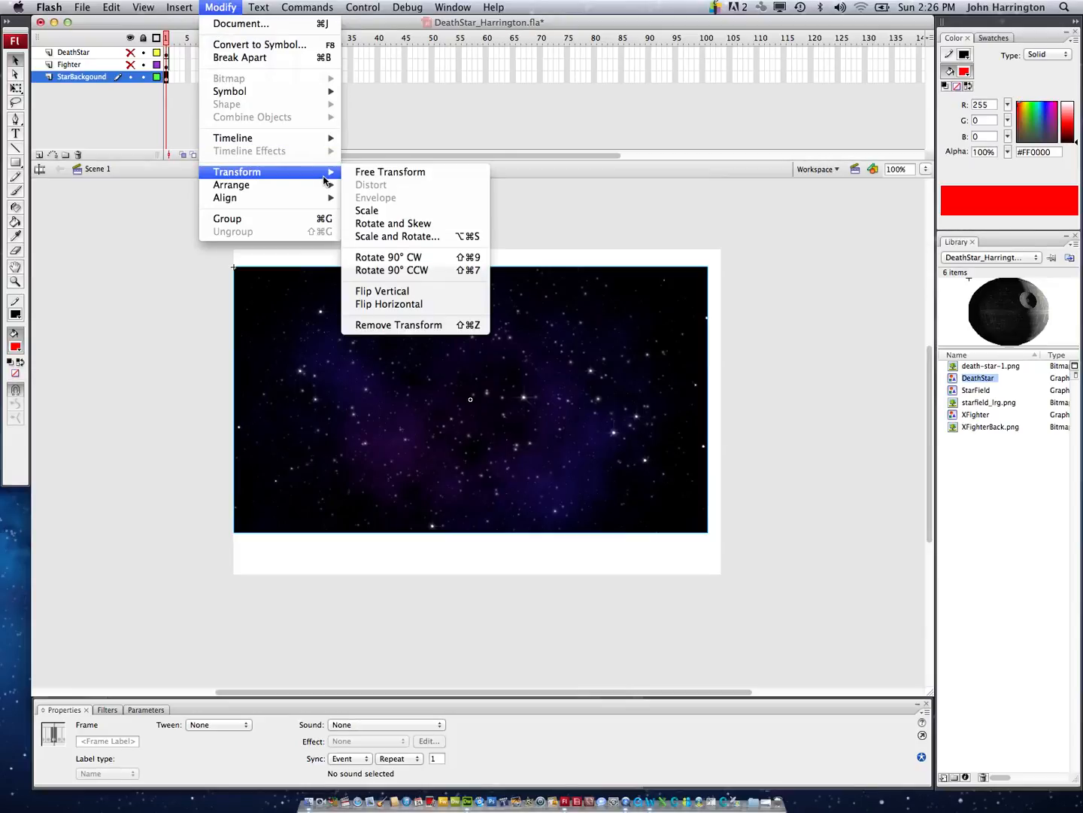
click(369, 212)
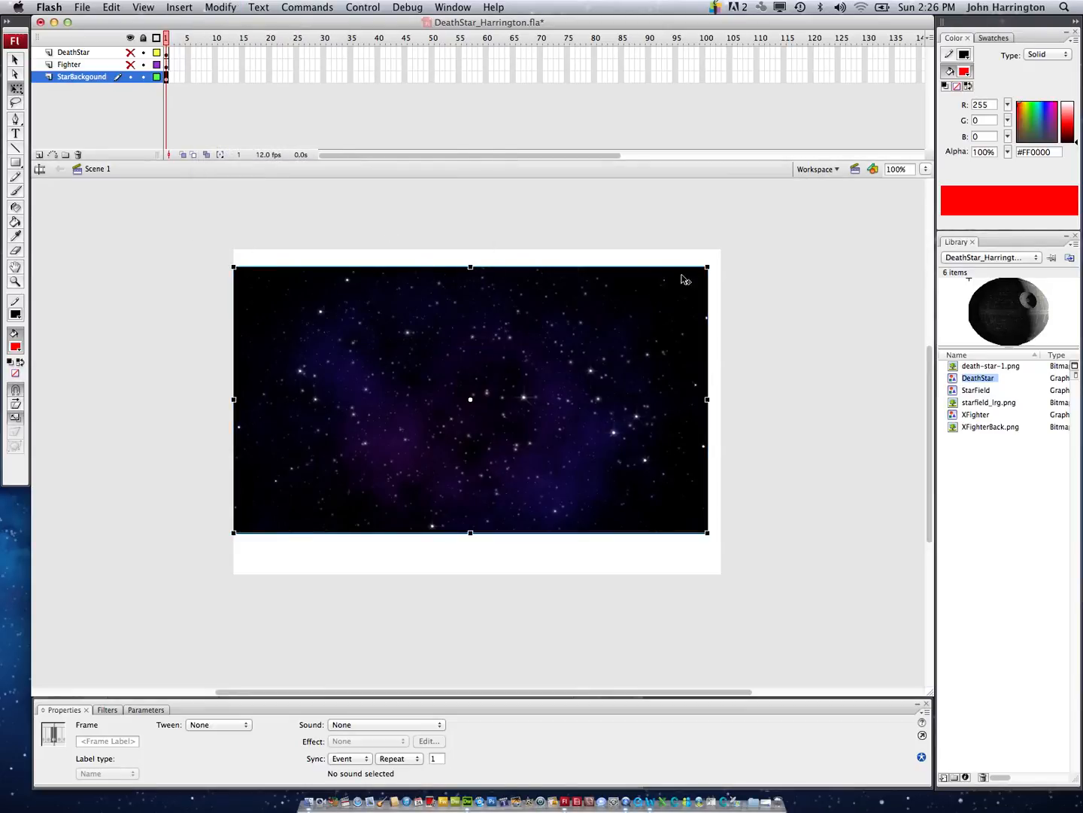
drag(708, 265, 720, 245)
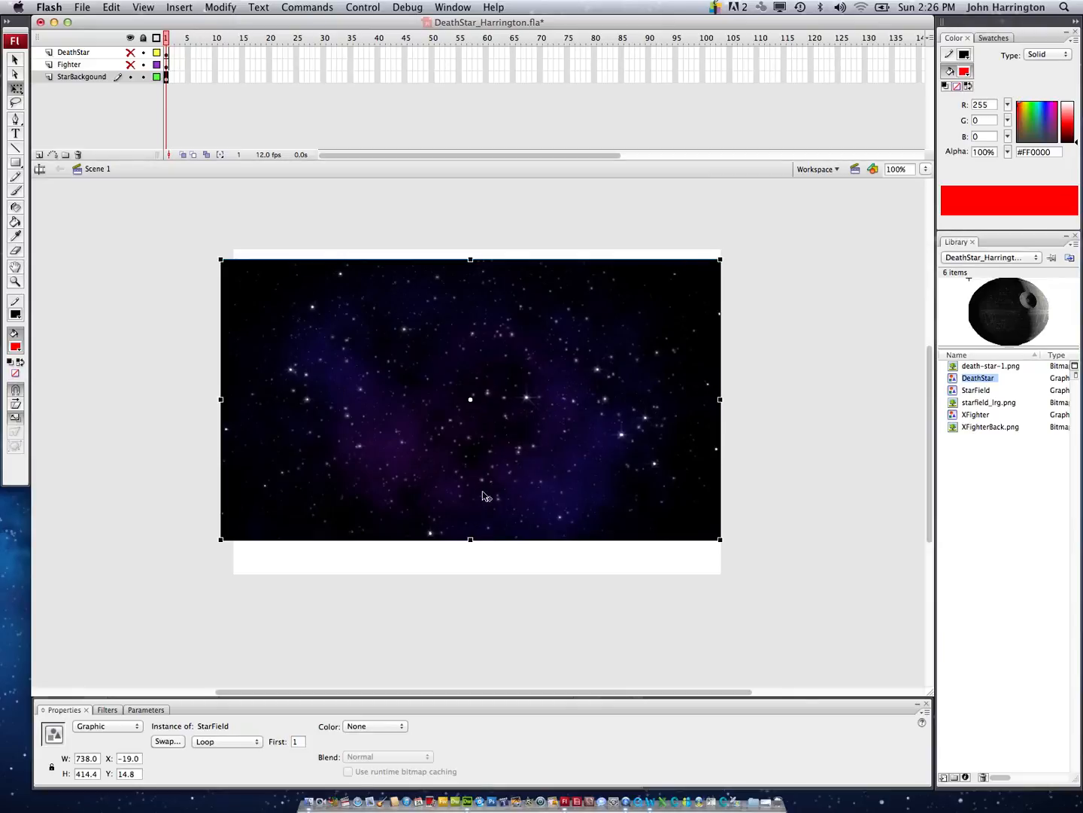
Stretch the star field vertically to about 482 px high, with its upper edge near the stage's upper edge.
drag(471, 539, 470, 565)
drag(473, 455, 474, 466)
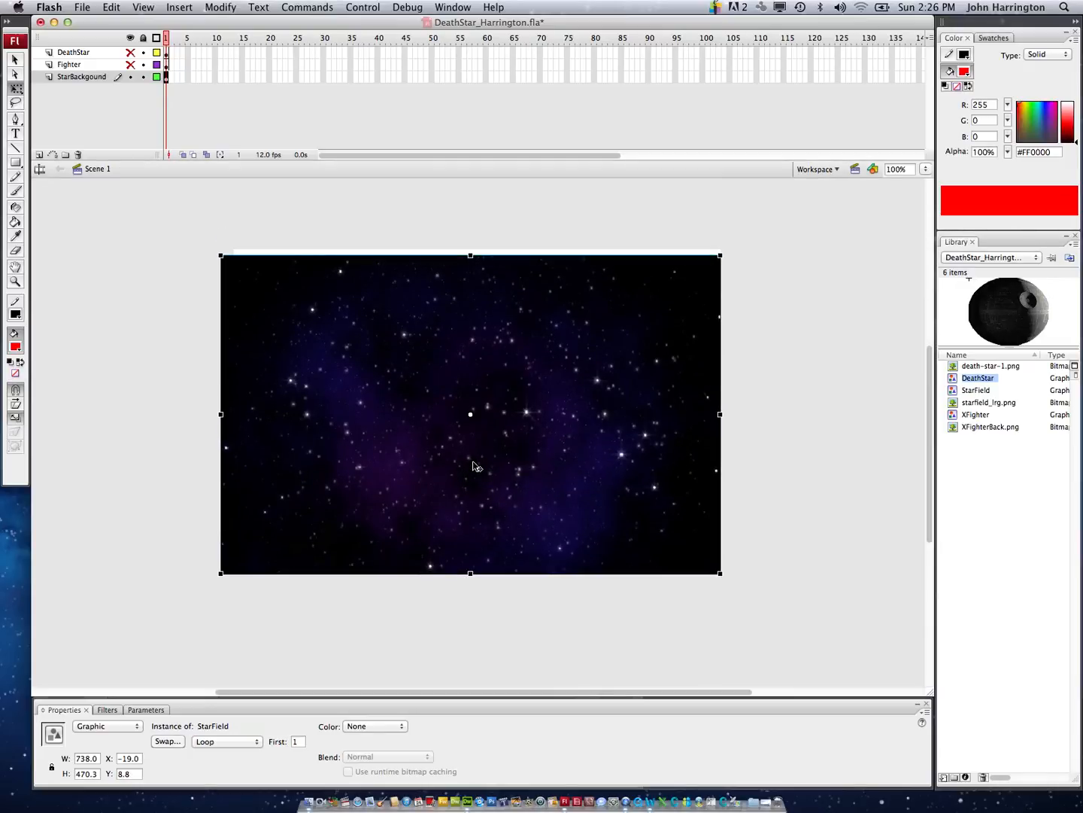
drag(470, 256, 470, 252)
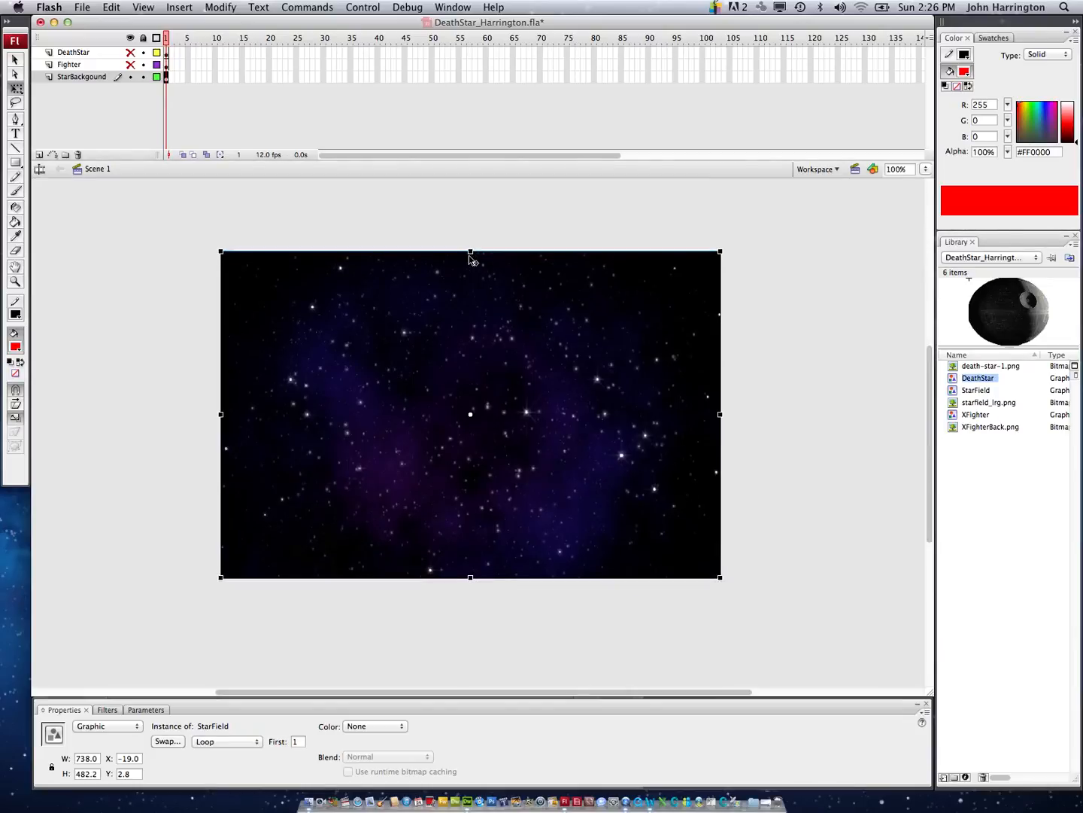
Move the star field to about X -1, Y 24, lining up its left edge with the stage.
drag(323, 305, 337, 302)
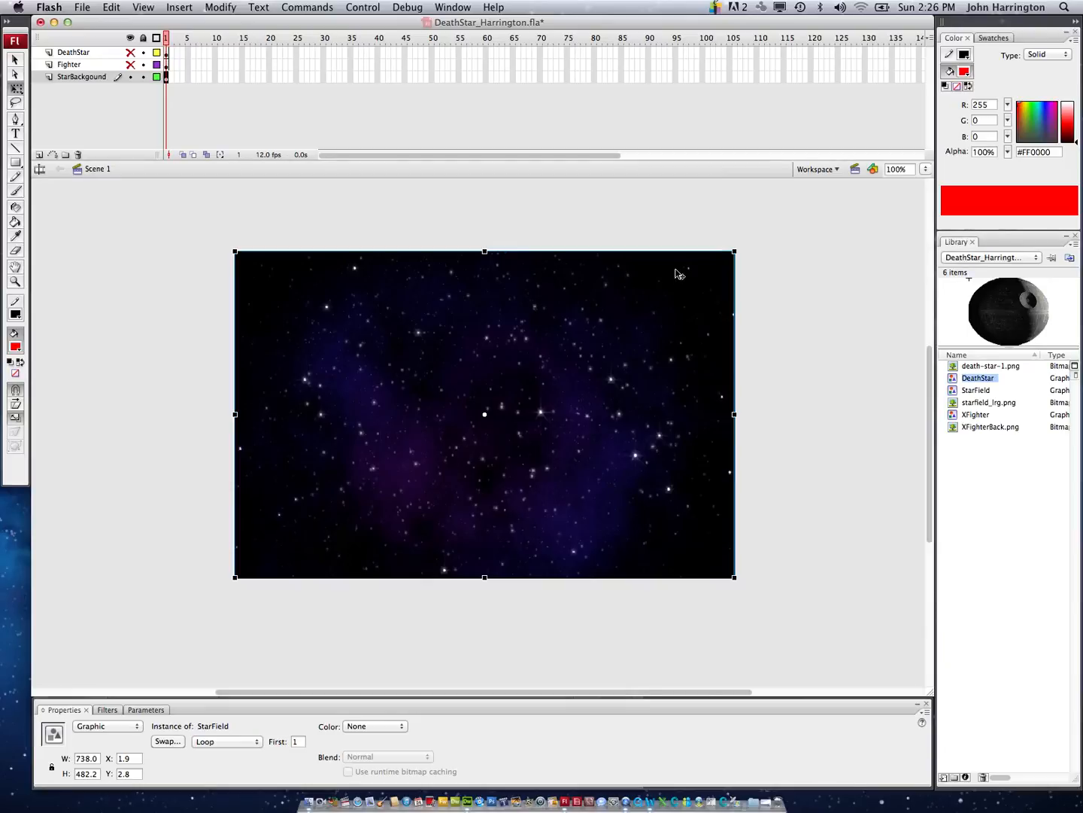
key(shift+Down)
key(shift+Down)
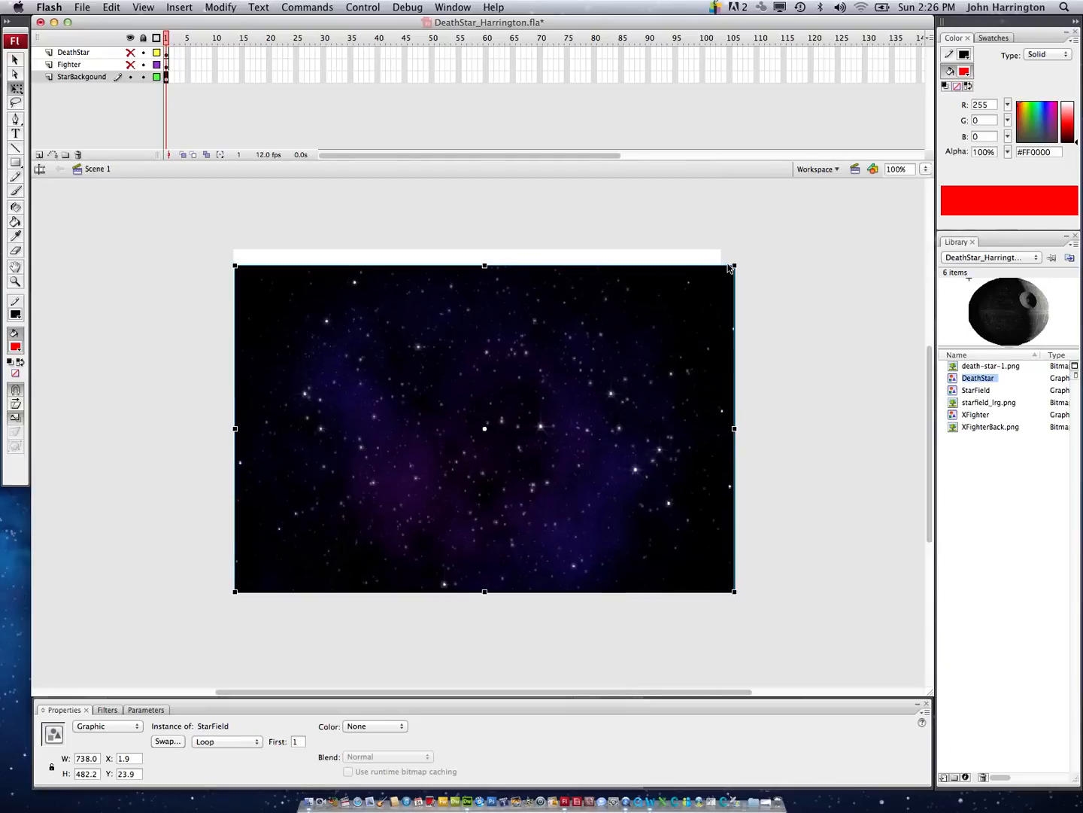
click(253, 279)
drag(253, 278, 251, 280)
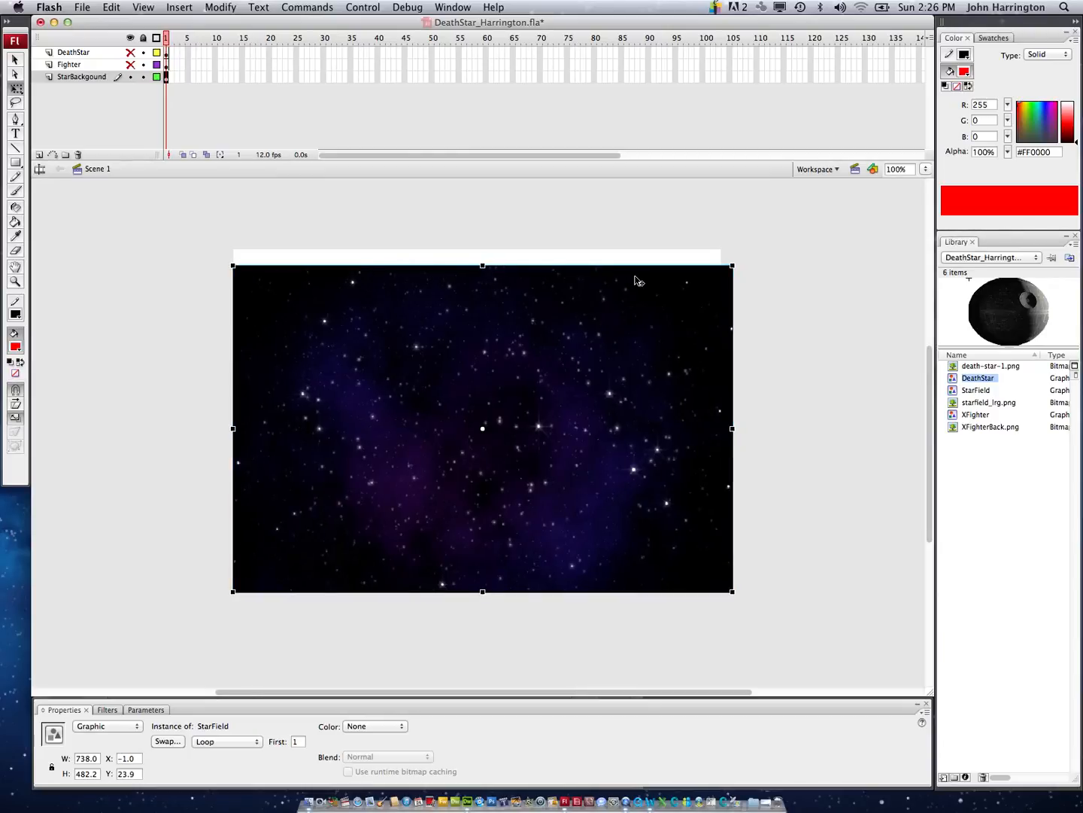
Narrow the star field to about 722 px wide and realign its left edge at about X -1.
drag(736, 430, 728, 430)
click(692, 402)
drag(691, 402, 721, 428)
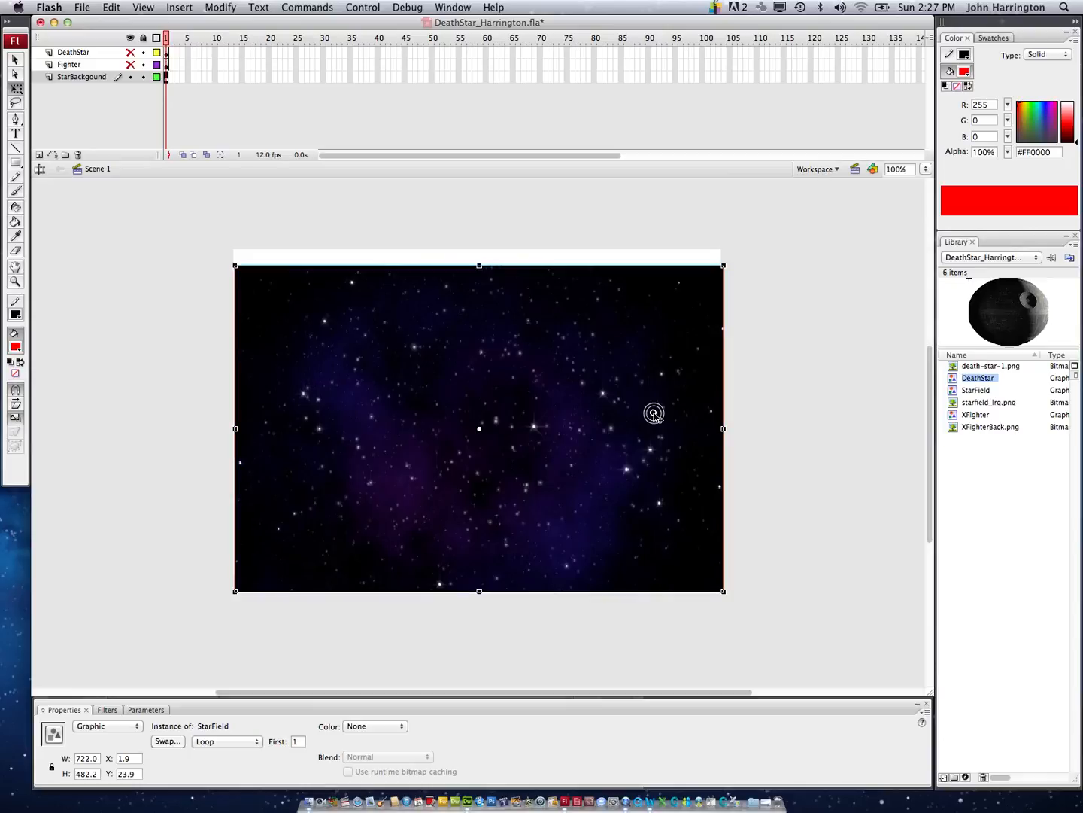
drag(654, 413, 652, 413)
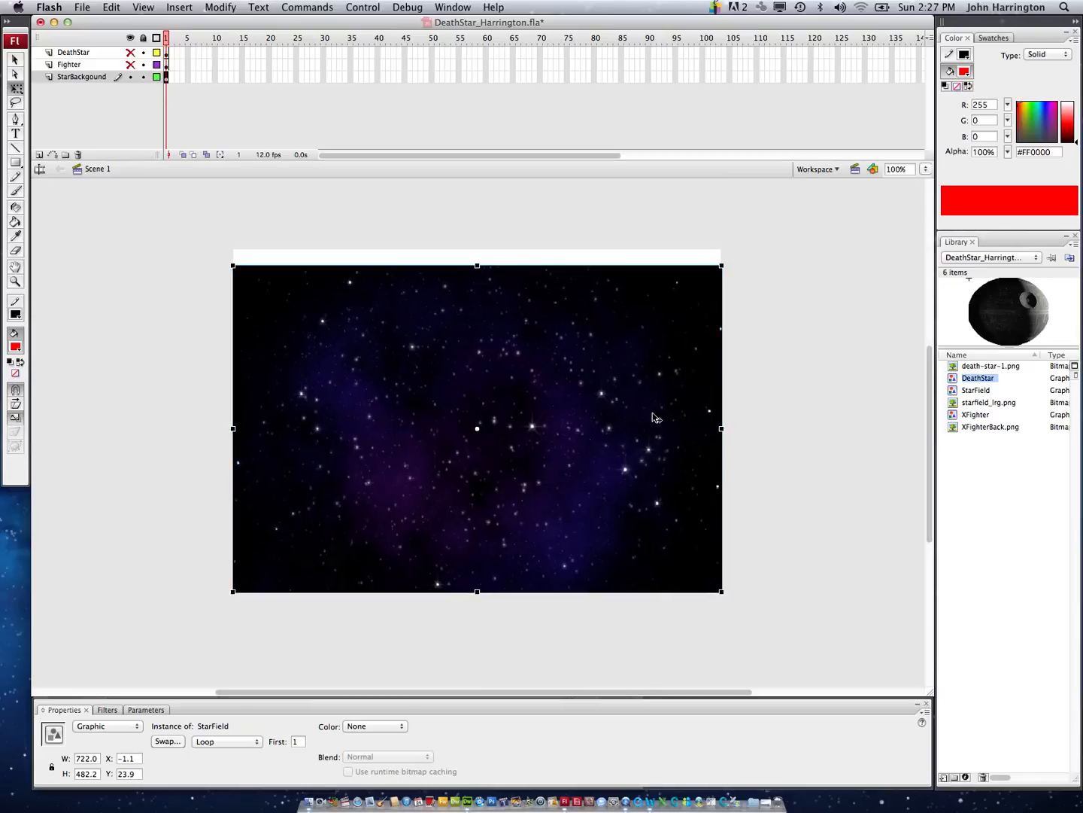
Move the star field up to about Y -1 so it covers the whole stage.
drag(610, 331, 610, 330)
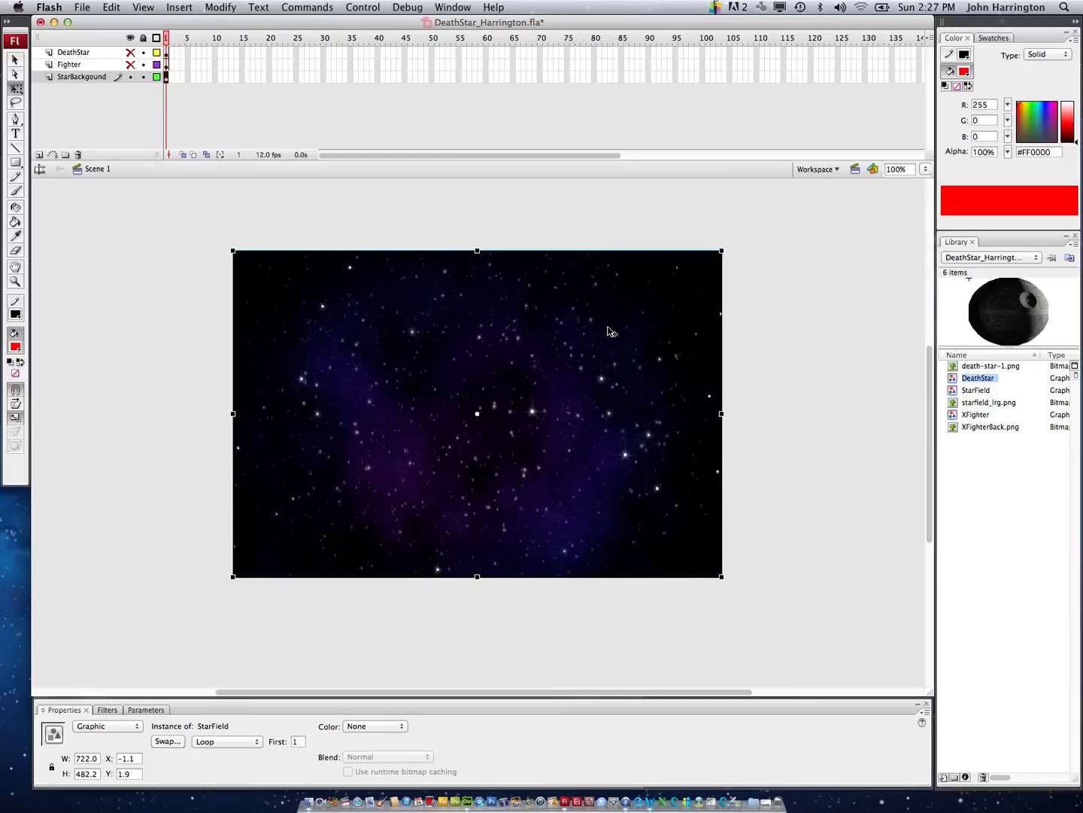
key(Up)
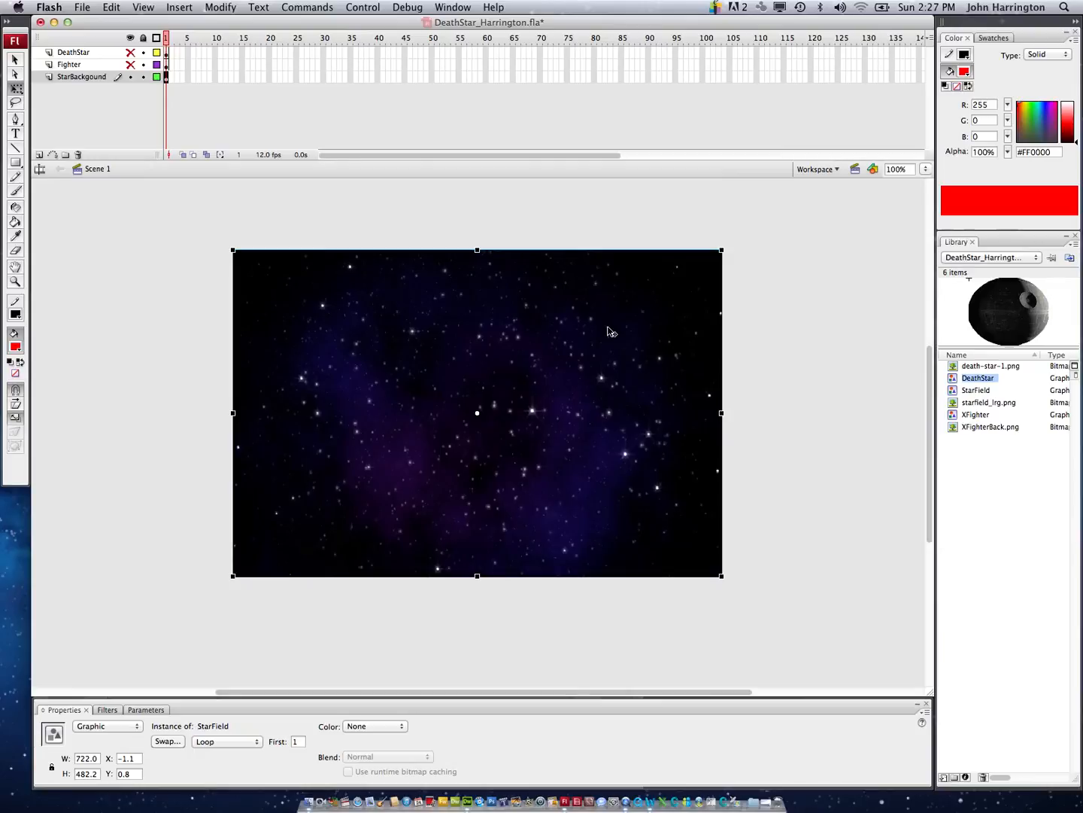
key(Up)
key(Up)
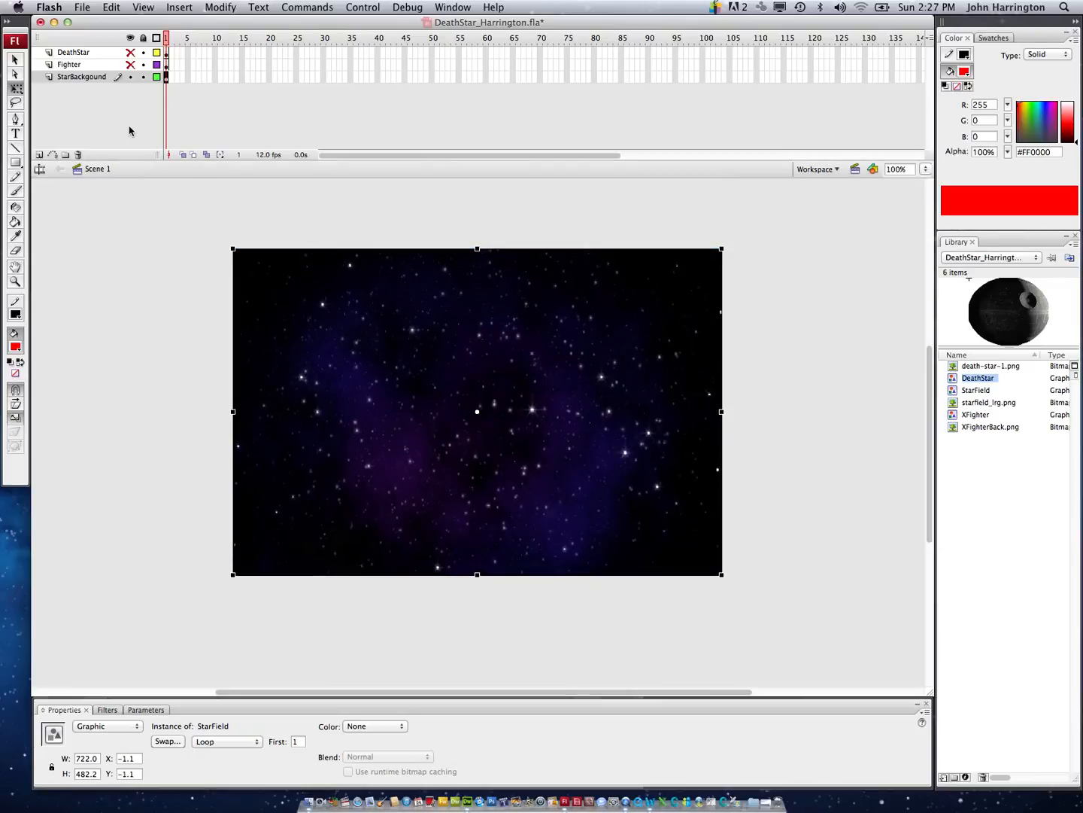
Show the Fighter layer and scale its X-wing down to about 306 × 239 px.
click(132, 65)
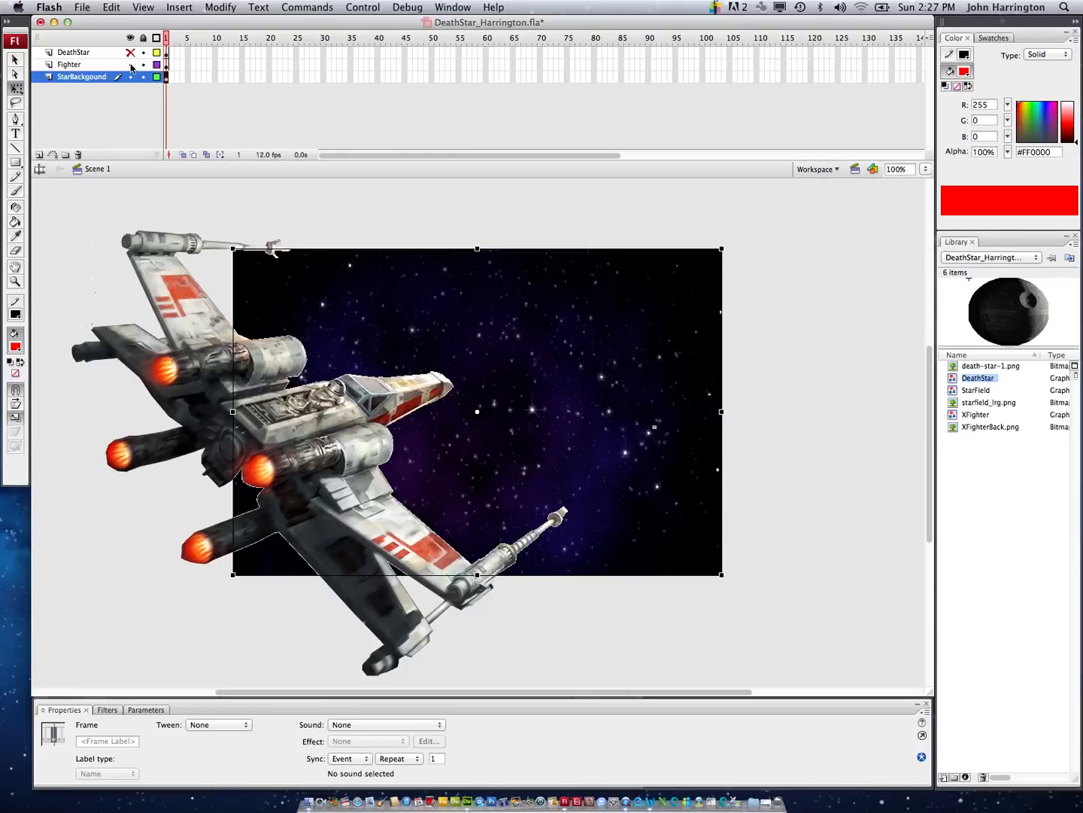
click(89, 65)
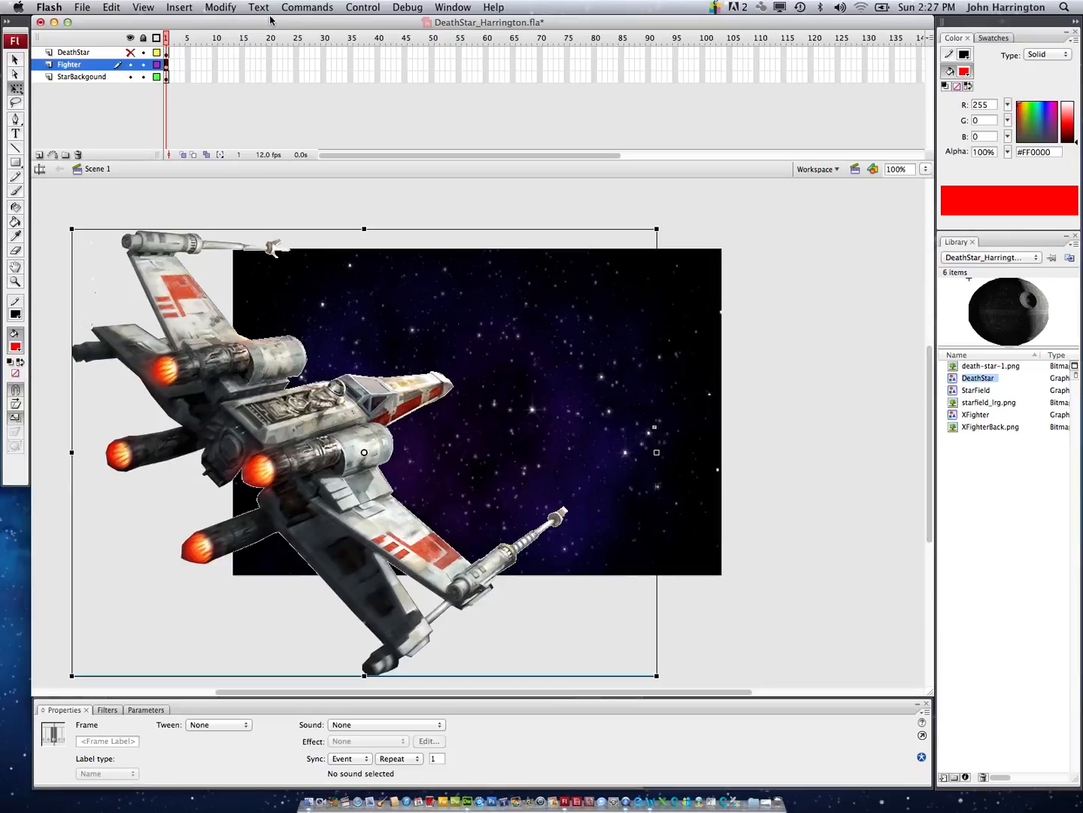
click(218, 7)
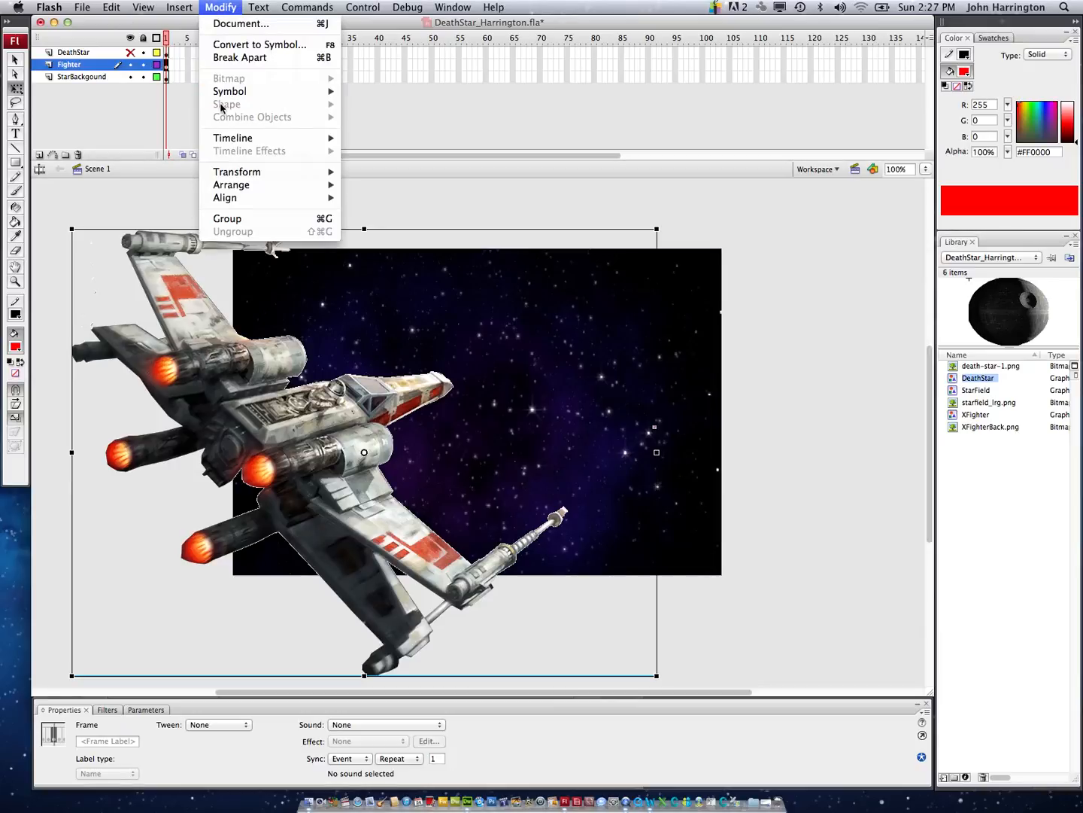
mouse_move(260, 176)
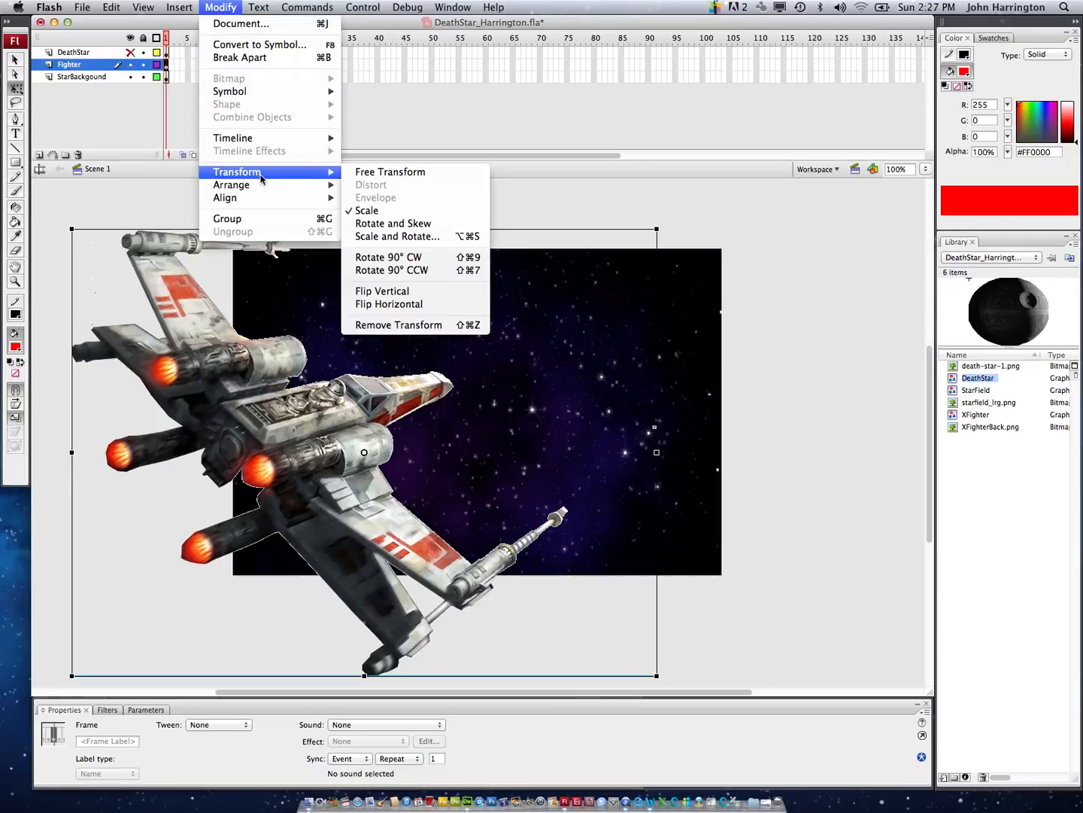
click(369, 212)
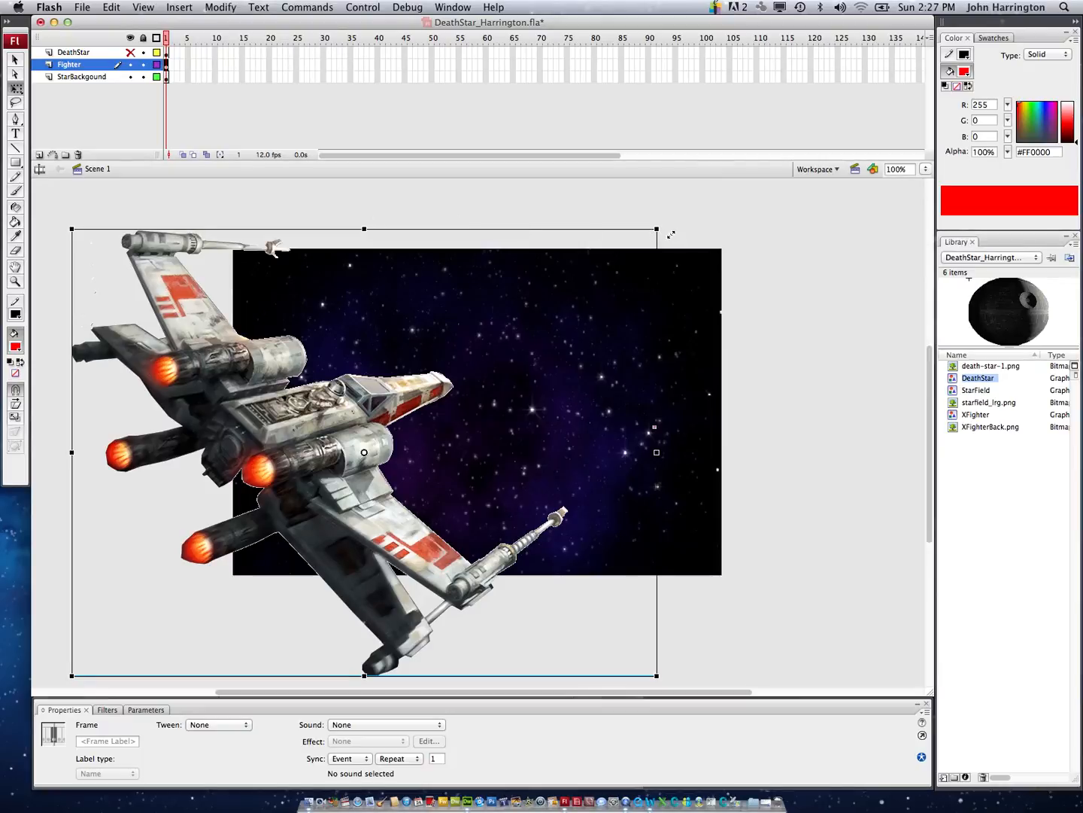
drag(657, 230, 479, 360)
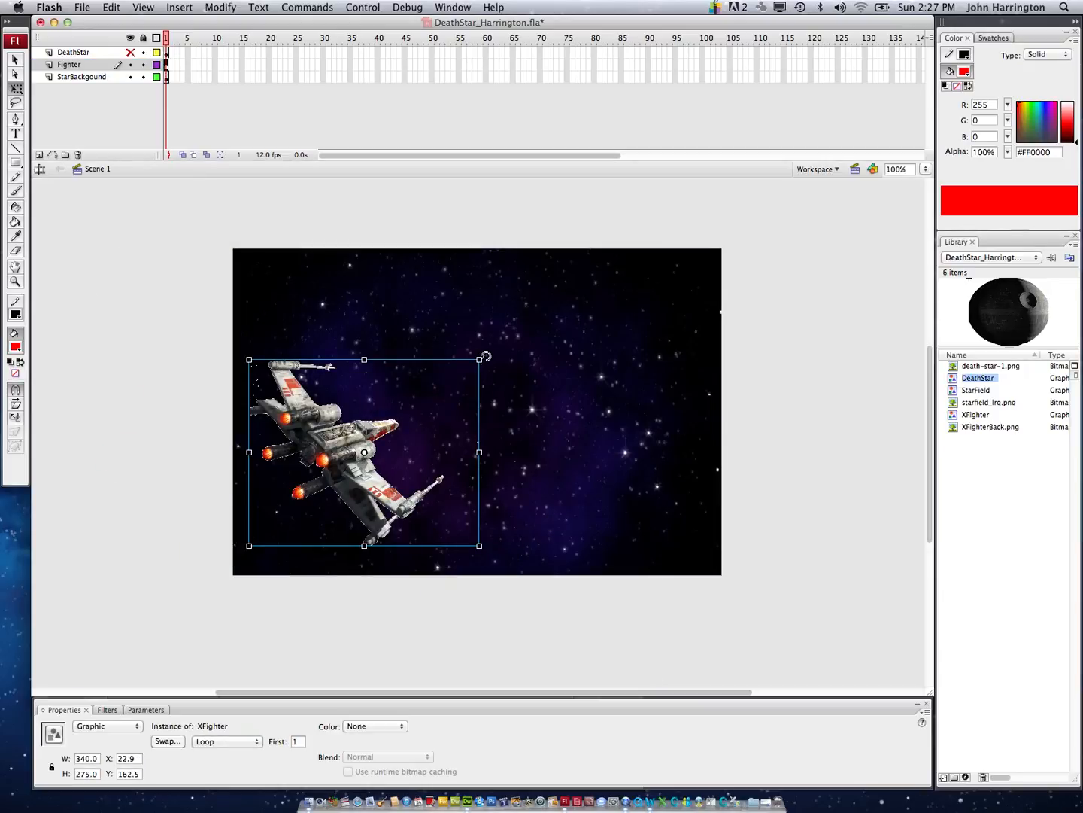
drag(480, 359, 468, 371)
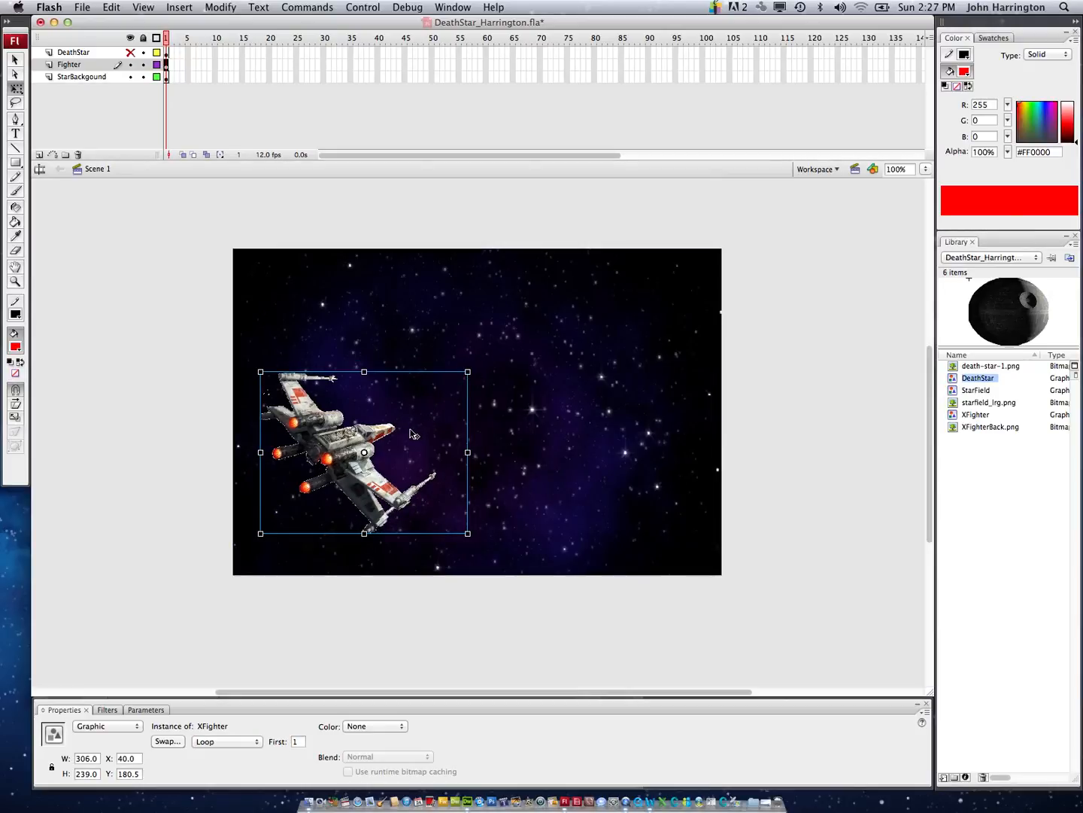
Move the X-wing beyond the stage's lower-left corner, to about X -218, Y 380.
drag(410, 418, 254, 553)
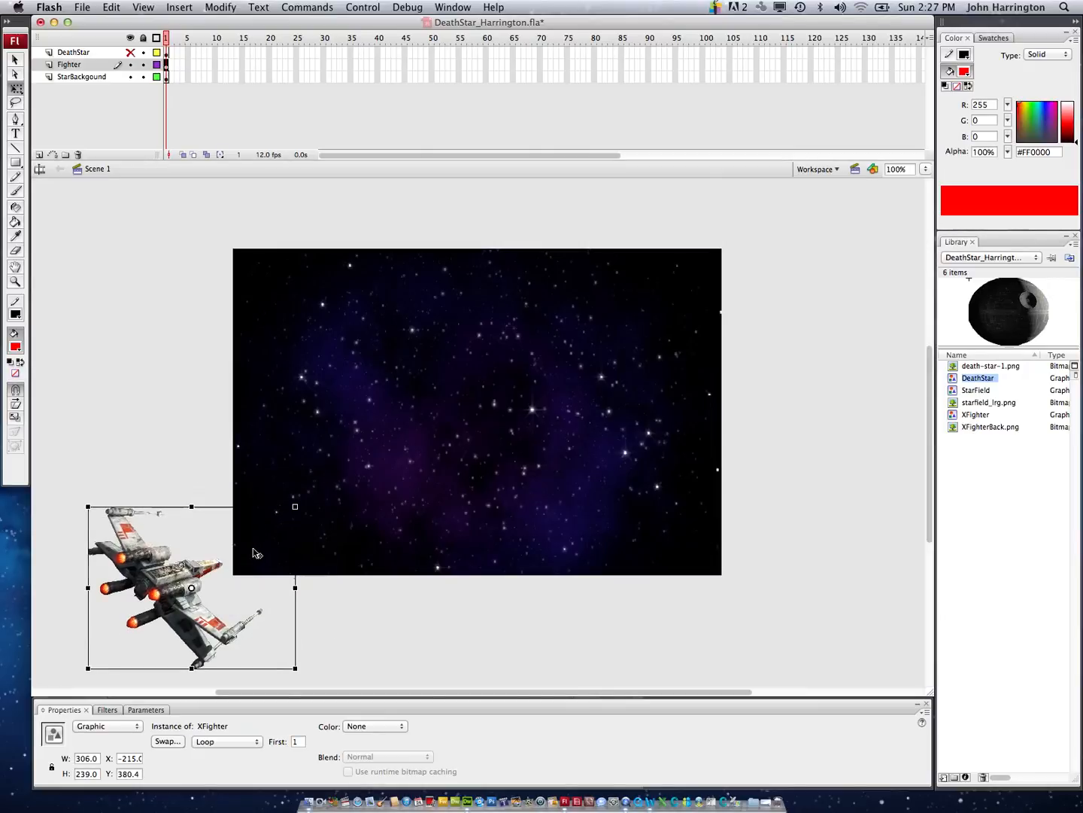
drag(254, 553, 251, 555)
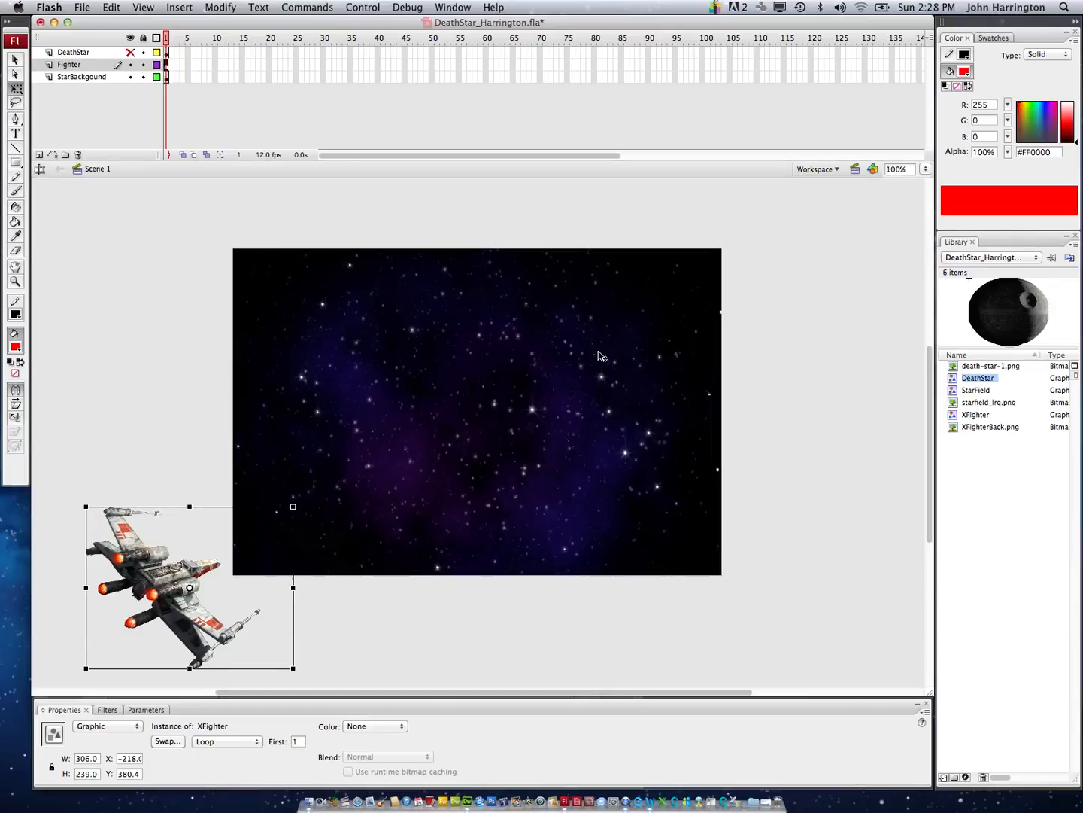
Show the DeathStar layer and scale the Death Star down to about 110 × 93 px in the stage's upper-right area.
click(168, 53)
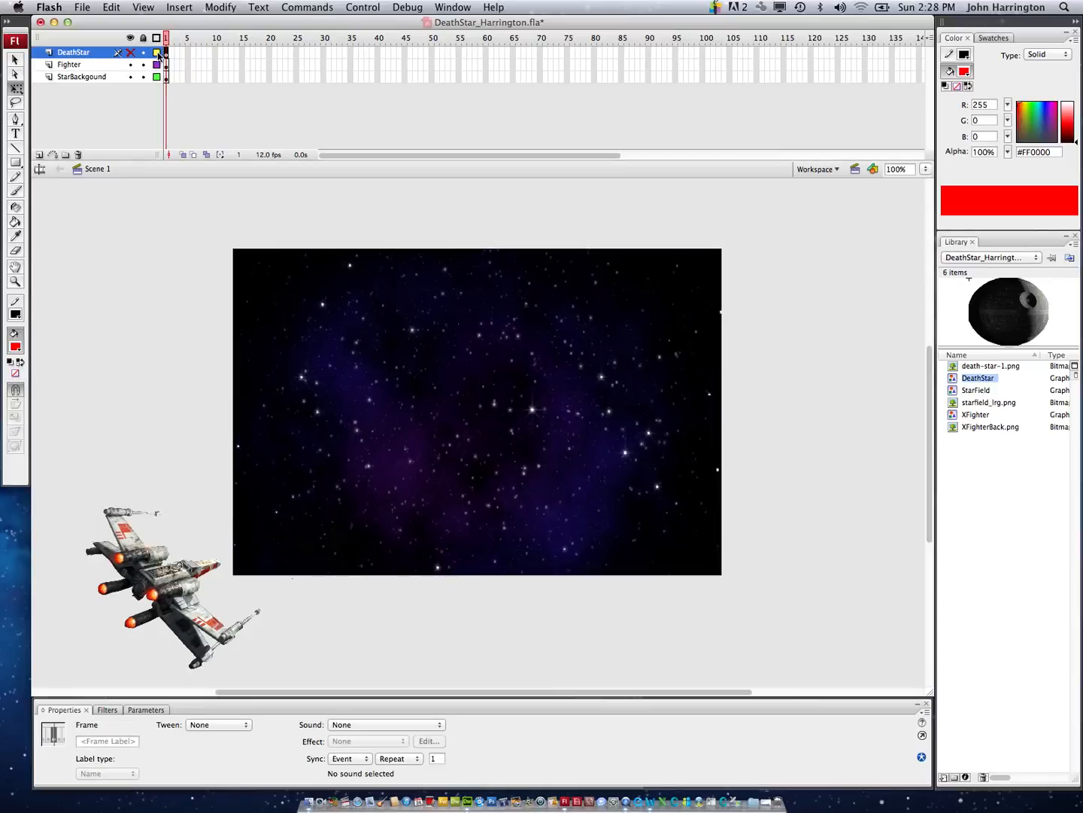
click(131, 54)
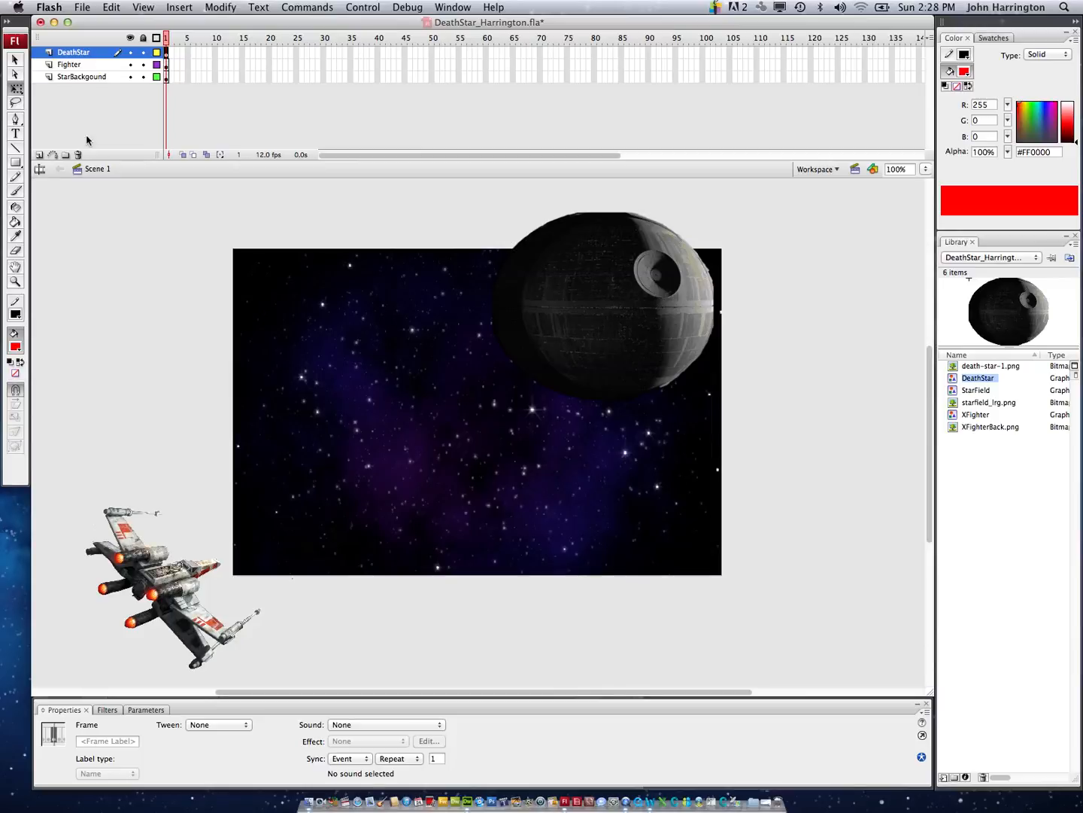
click(95, 52)
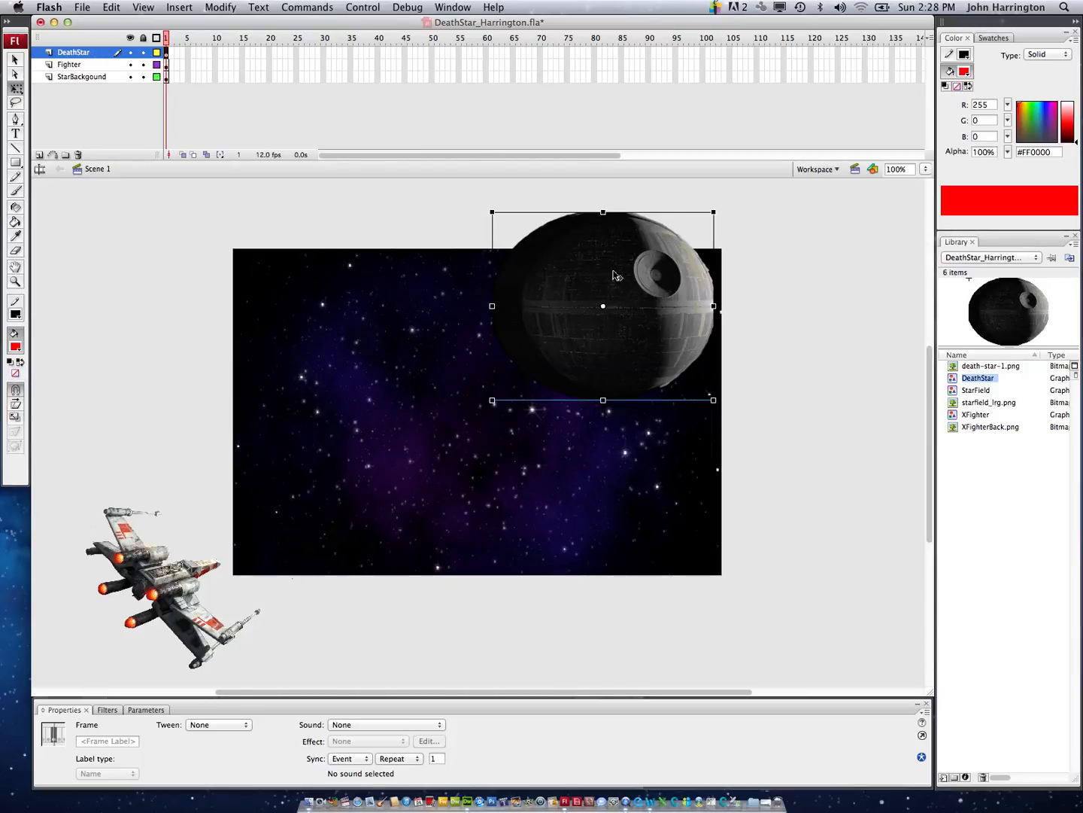
click(216, 9)
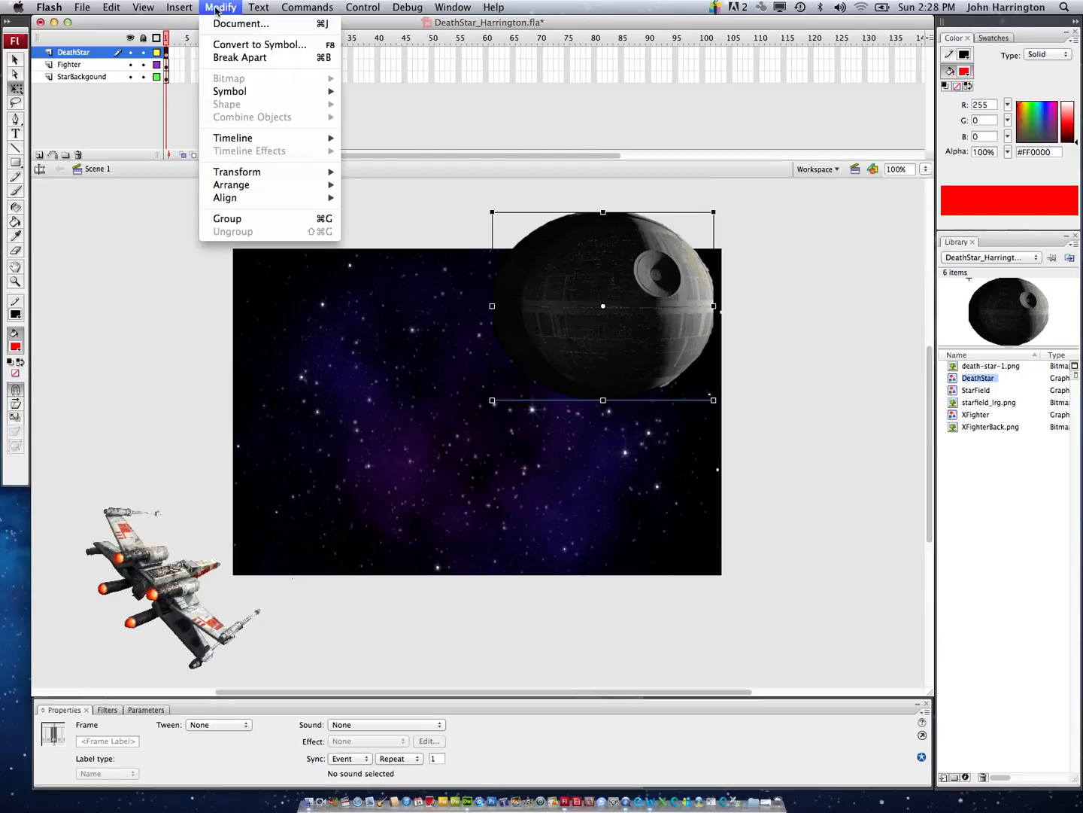
mouse_move(237, 172)
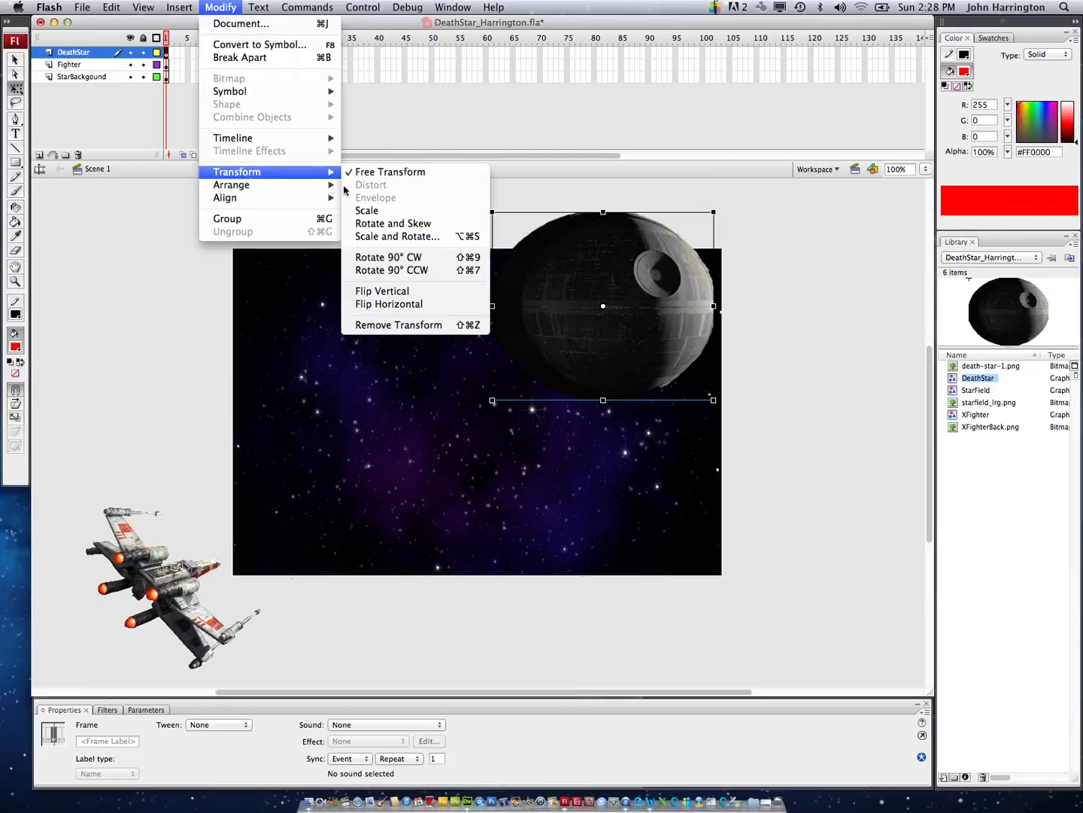
click(371, 212)
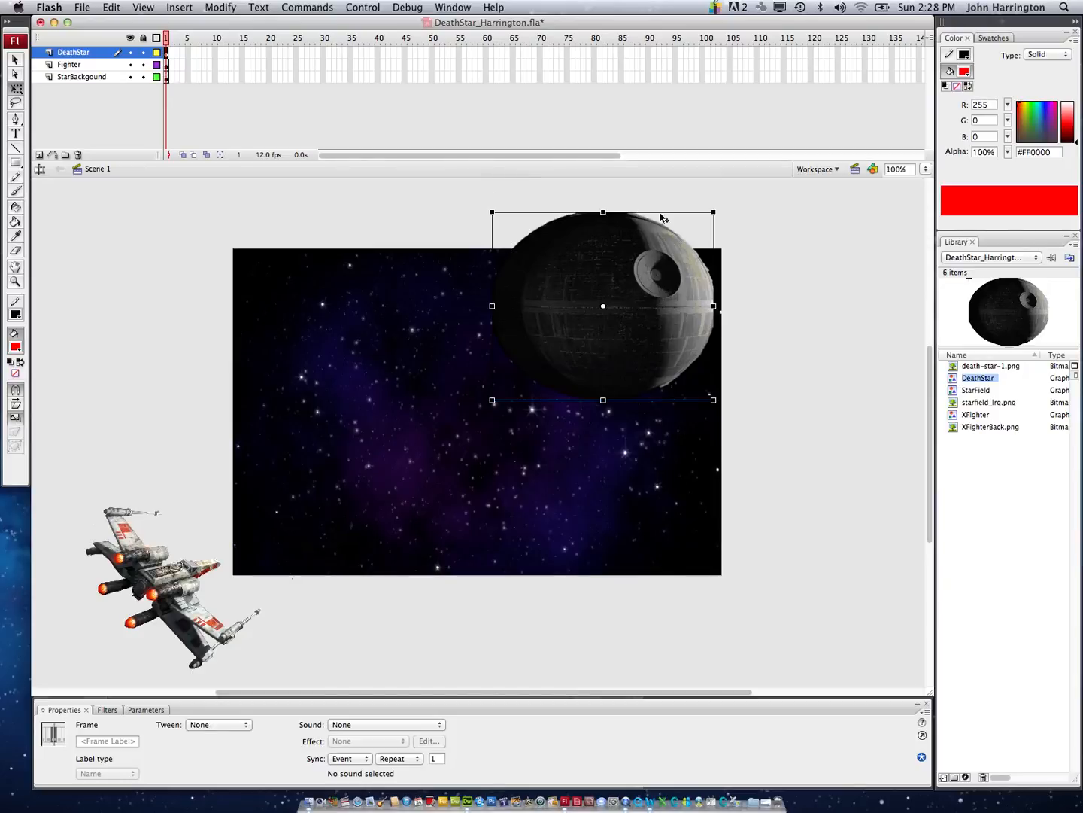
drag(711, 212, 671, 283)
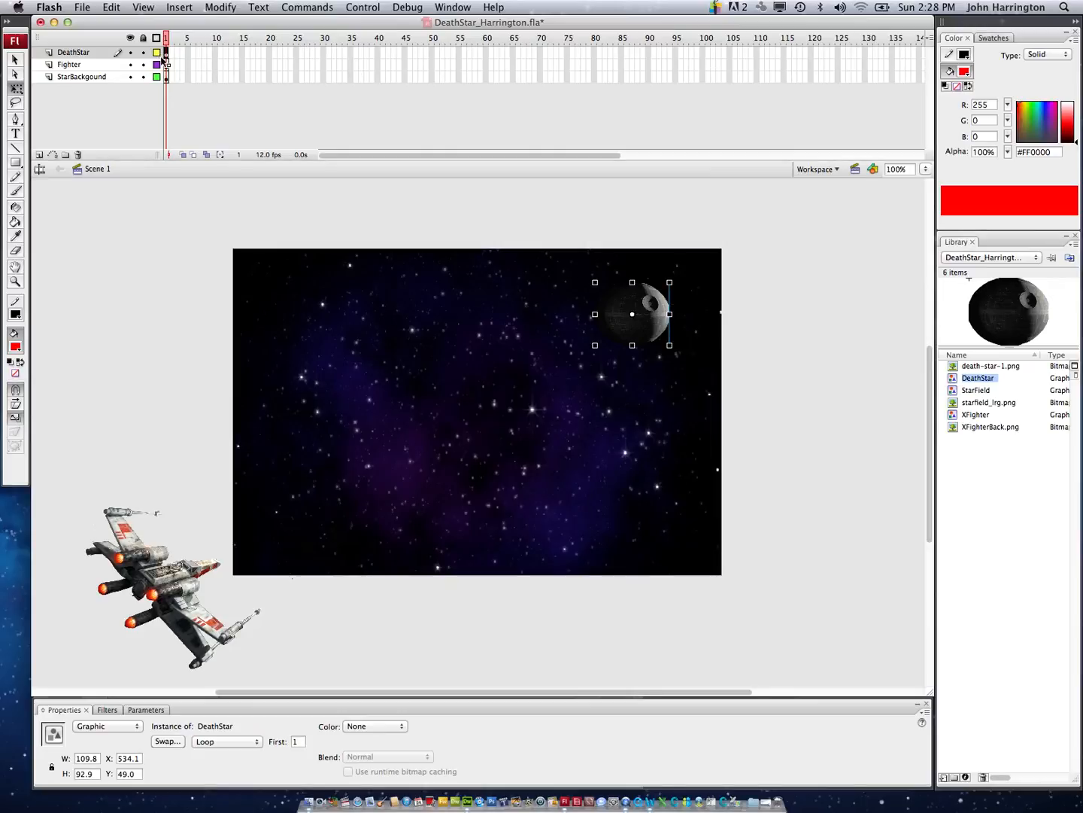
Insert a keyframe at frame 100 of the DeathStar layer and enlarge the Death Star to about 216 × 205 px at X 412, Y 59.
click(703, 52)
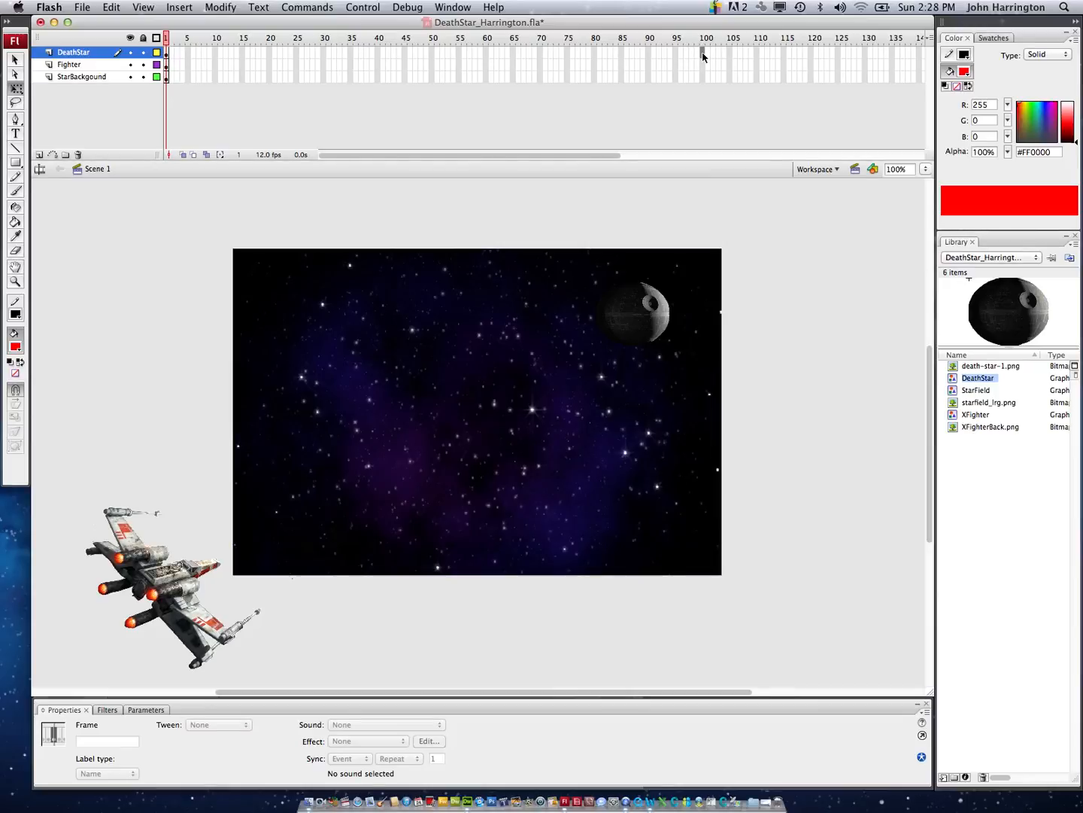
right_click(703, 54)
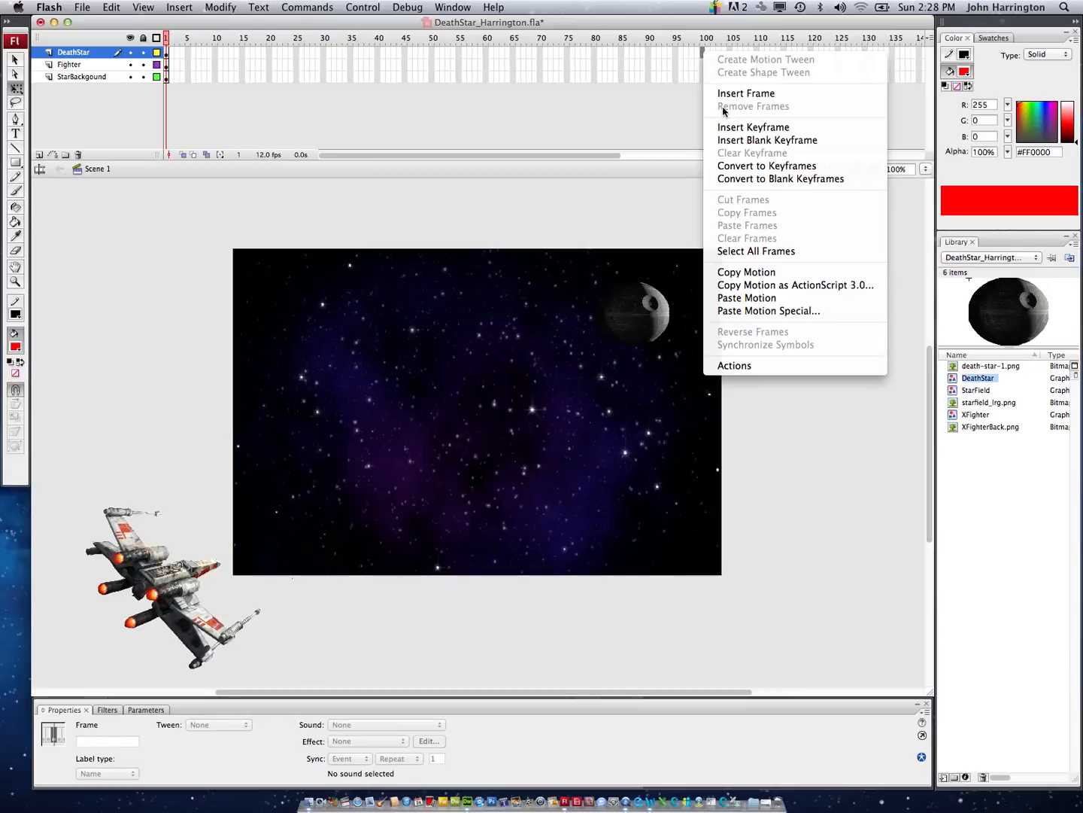
click(730, 127)
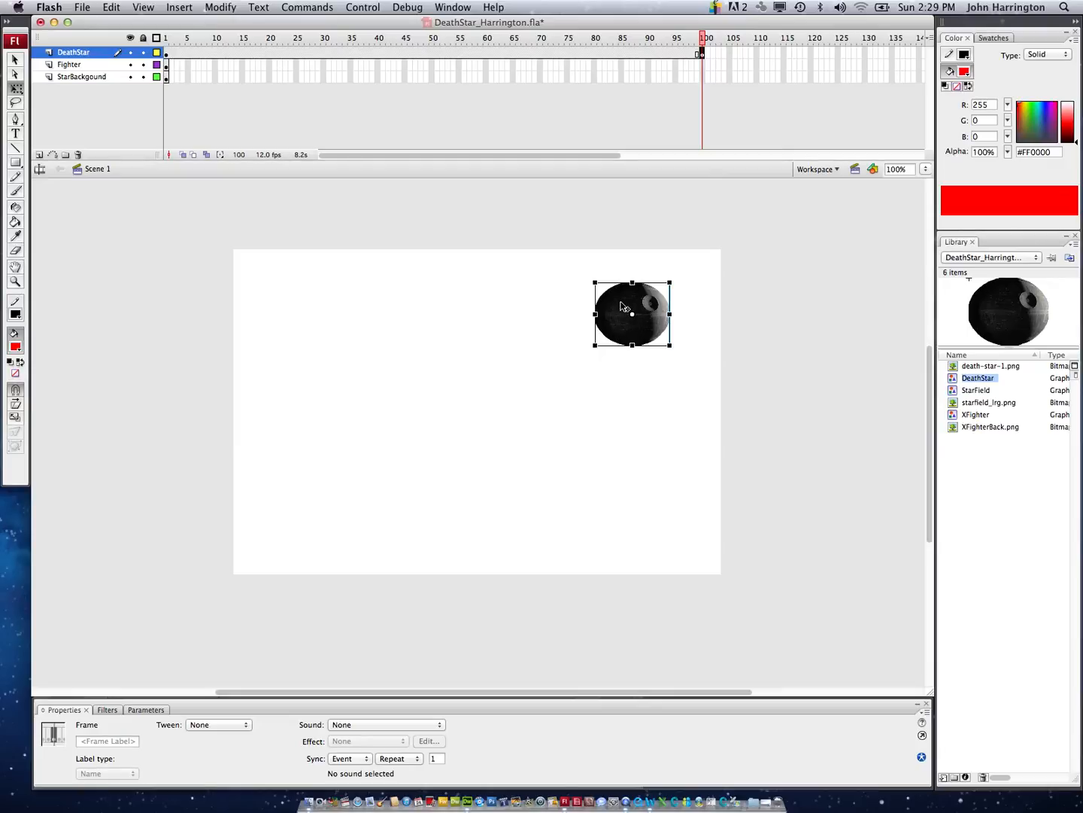
drag(621, 305, 657, 291)
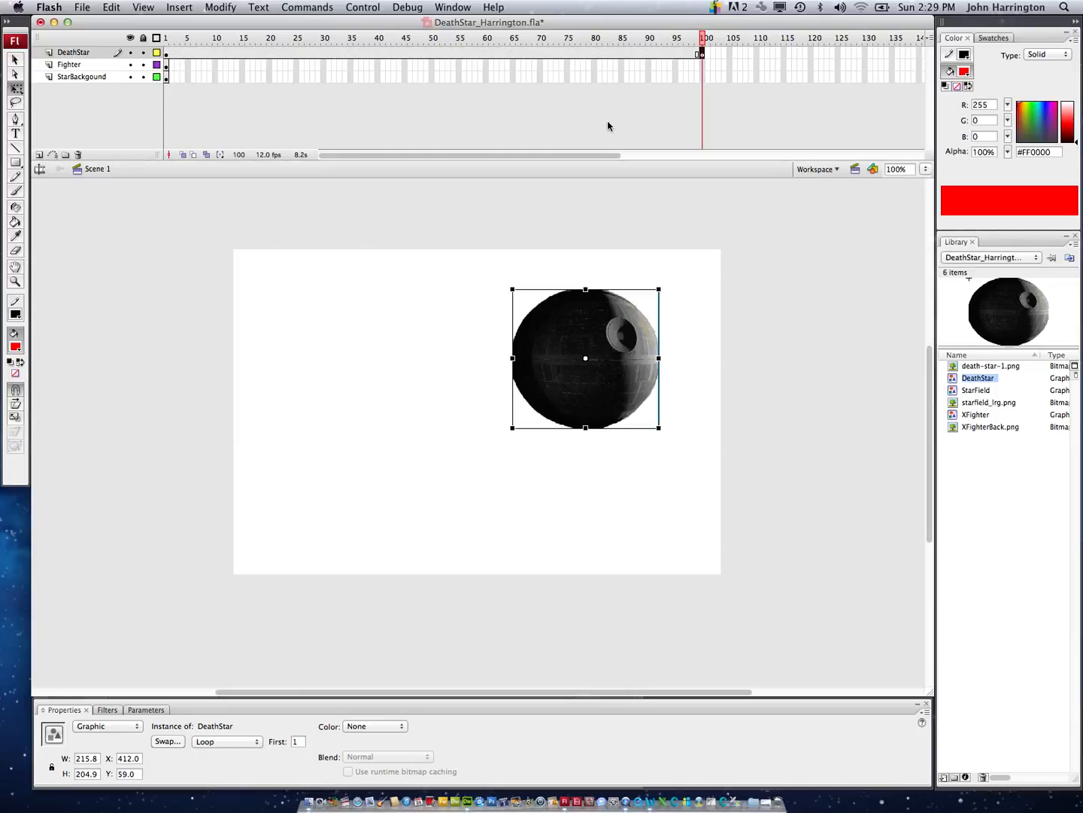
Insert a keyframe at frame 100 of the Fighter layer and move the X-wing onto the Death Star, to about X 337, Y 95.
click(702, 66)
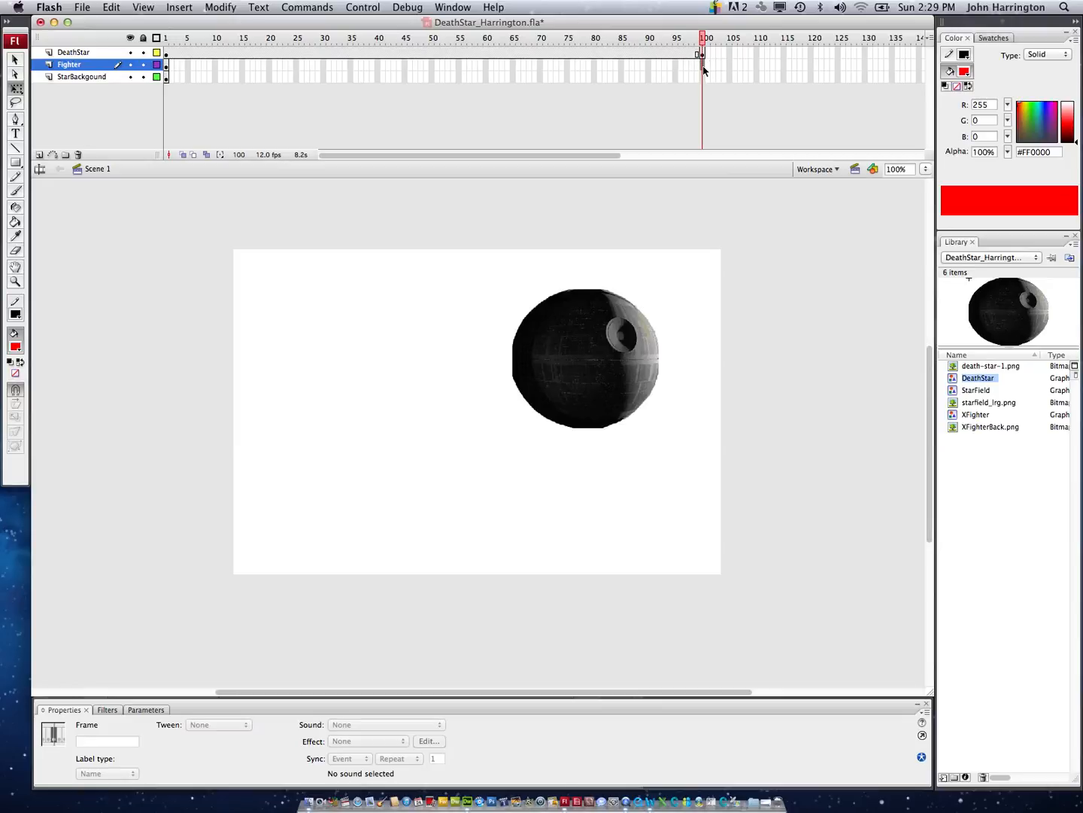
right_click(703, 69)
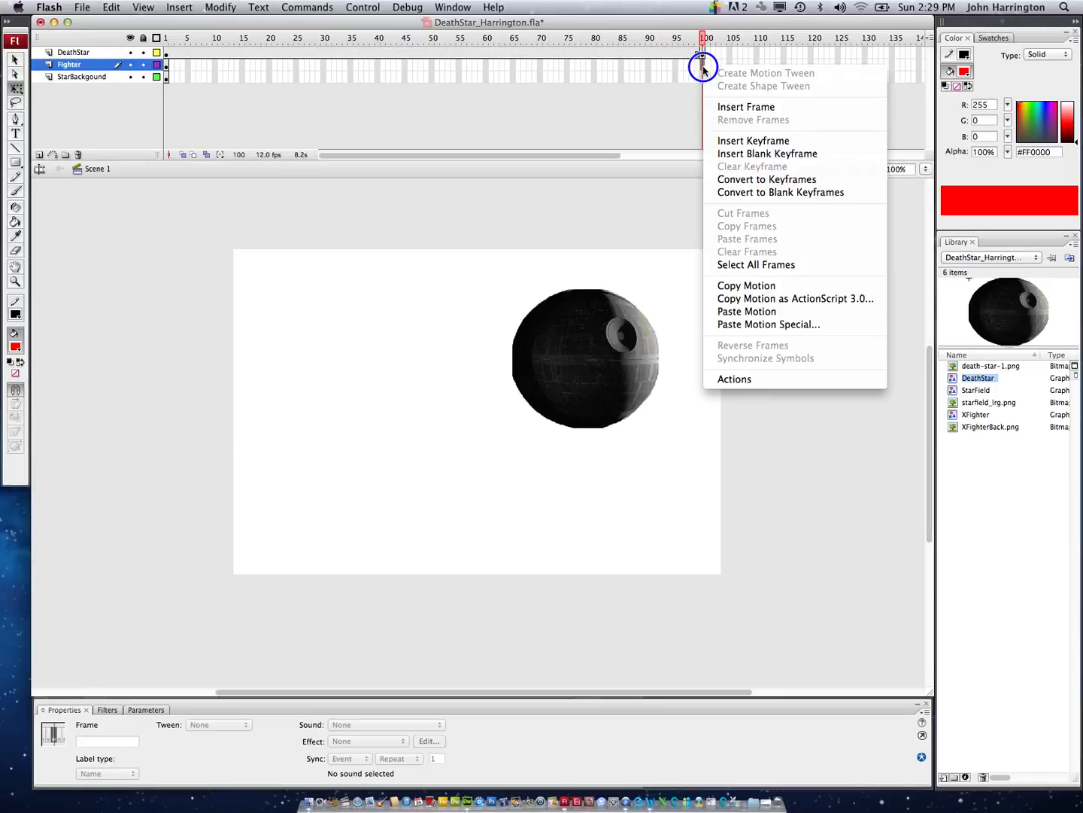
click(732, 143)
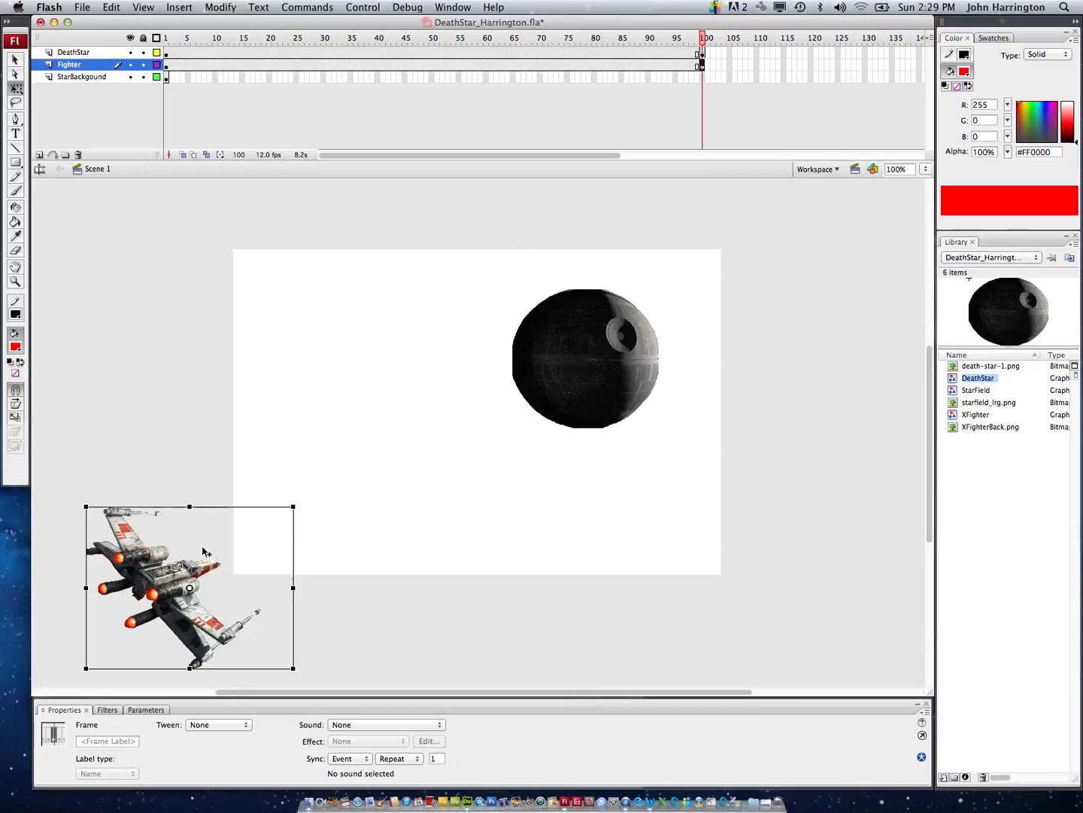
drag(203, 551, 577, 356)
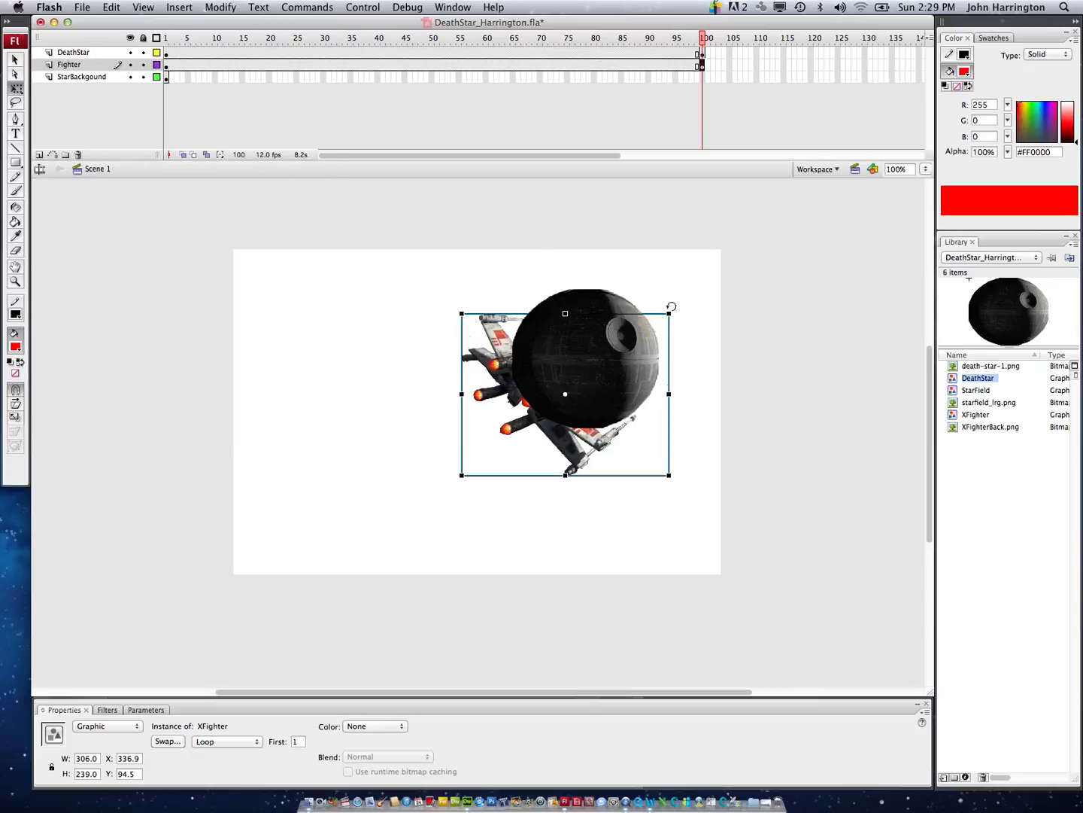
Place the Fighter layer above DeathStar and shrink the X-wing to about 36 × 31 px at about X 472, Y 174 at frame 100.
drag(668, 312, 591, 370)
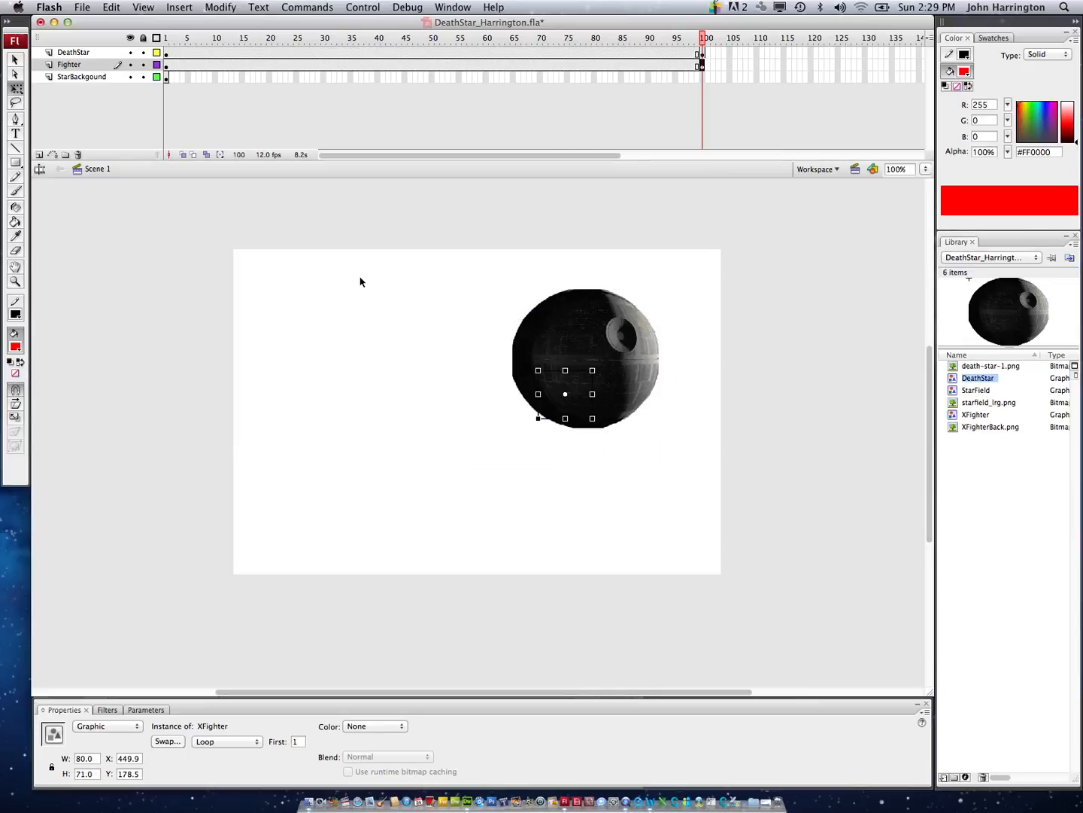
drag(82, 66, 79, 53)
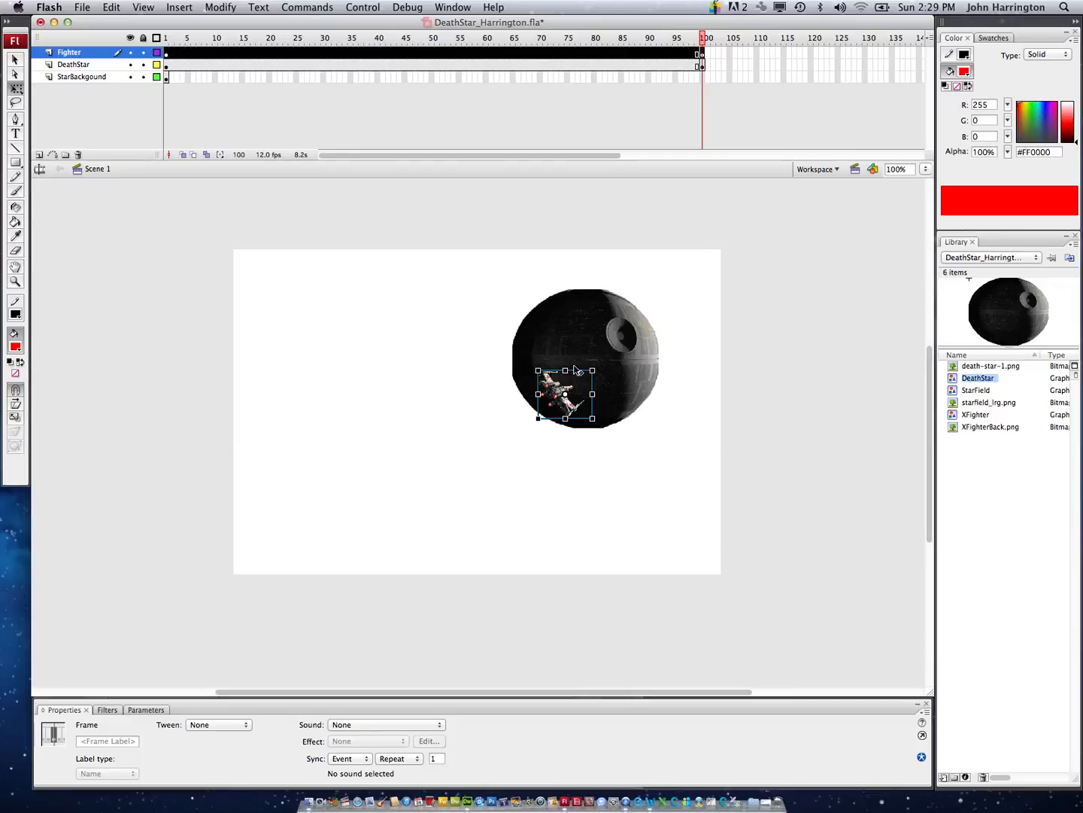
mouse_move(593, 372)
mouse_down()
mouse_move(598, 390)
mouse_move(579, 380)
mouse_up()
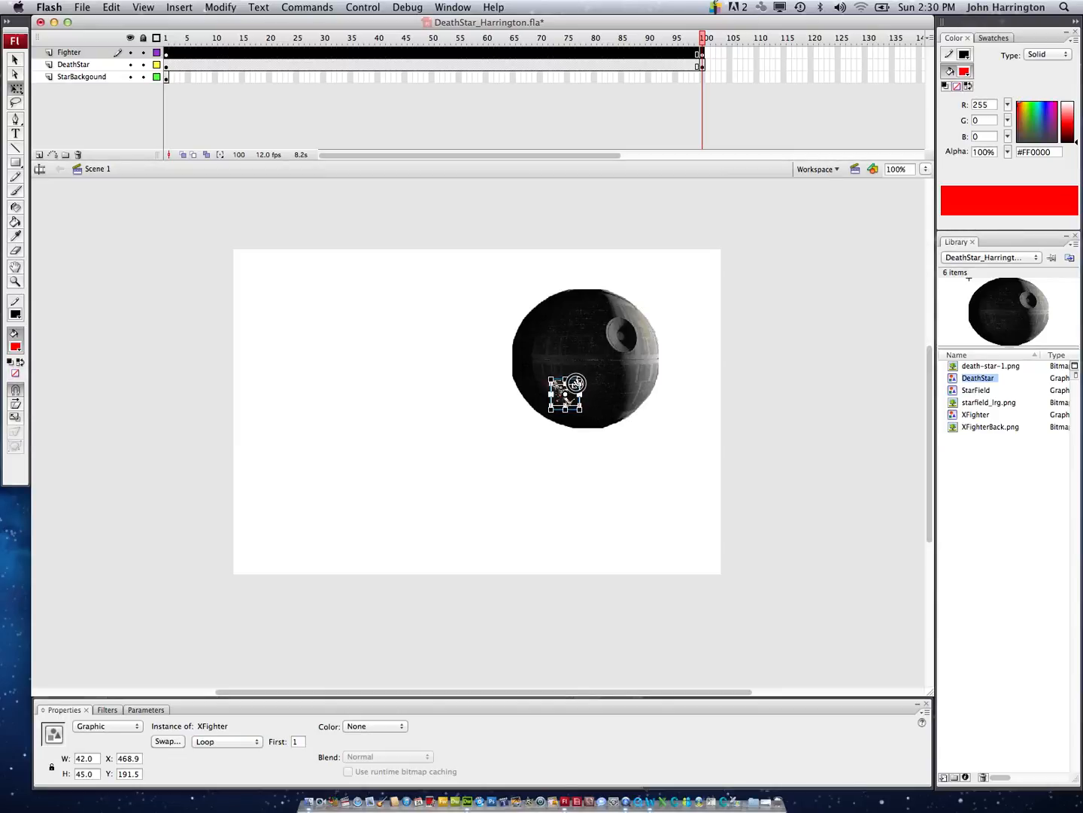
drag(576, 383, 576, 385)
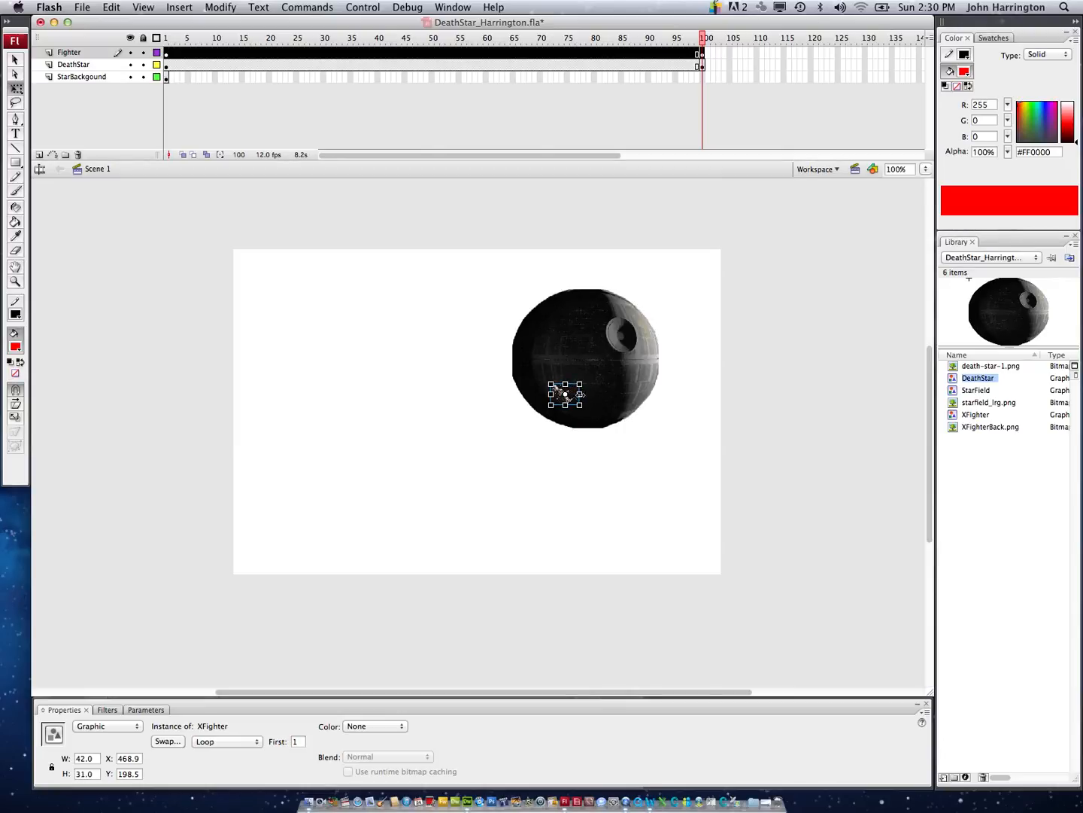
drag(579, 394, 573, 379)
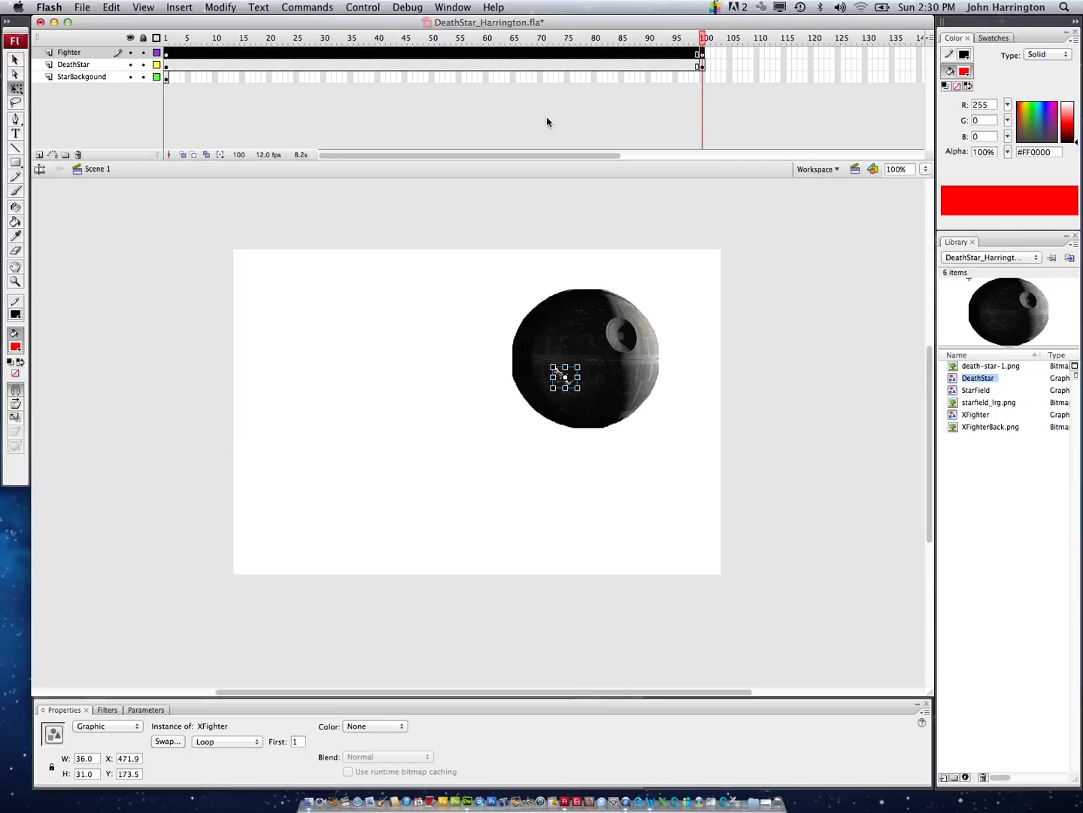
Insert a keyframe at frame 100 of the StarBackgound layer.
click(702, 78)
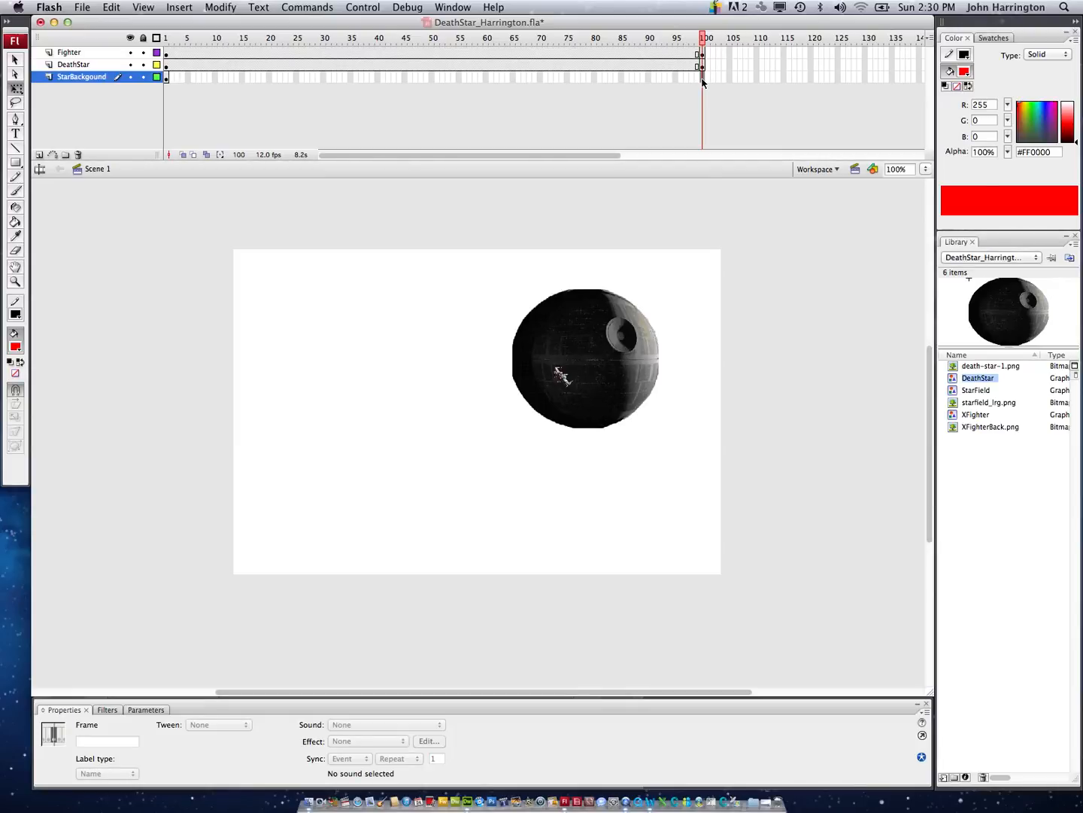
right_click(702, 79)
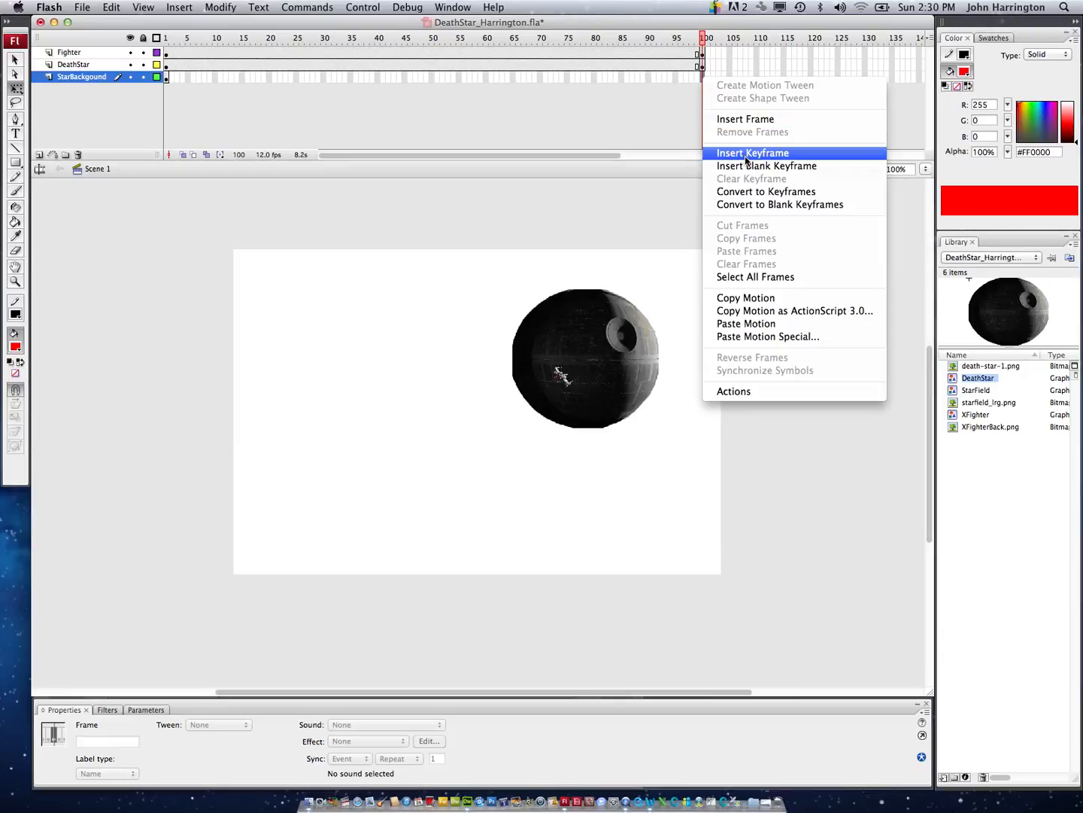
click(748, 154)
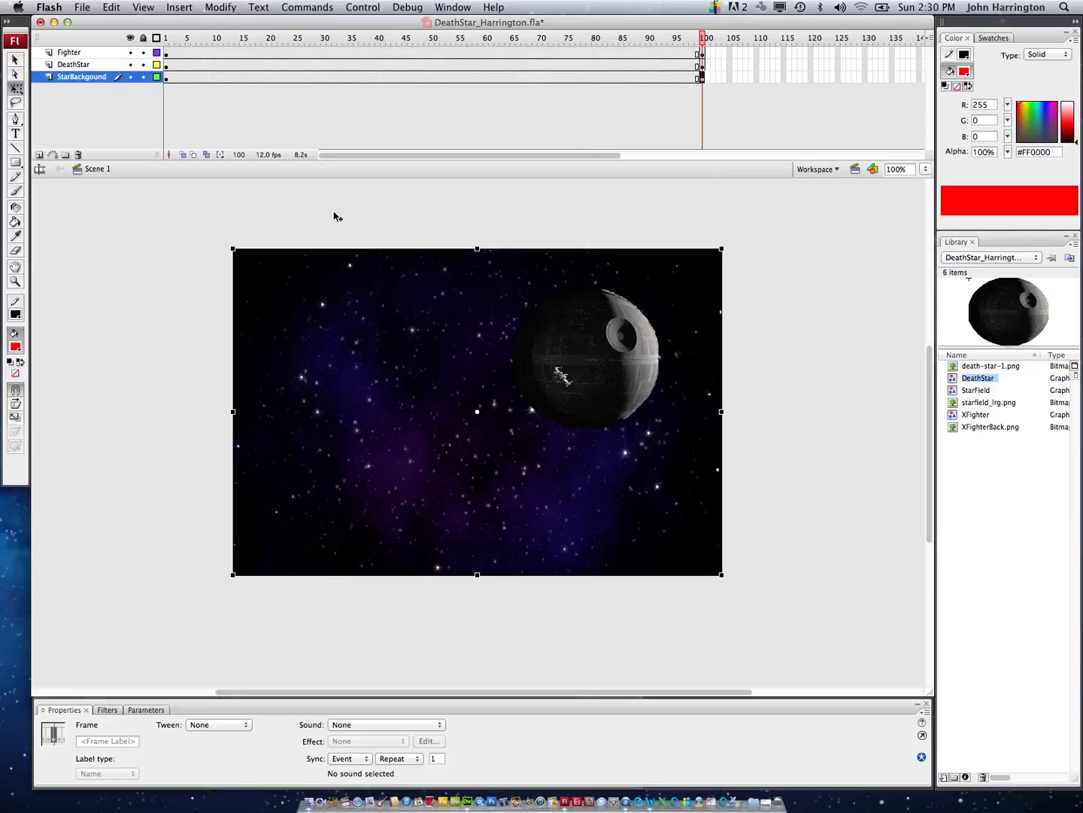
Scale the star field at frame 100 up to about 904 × 604 px so it extends beyond all stage edges.
click(95, 78)
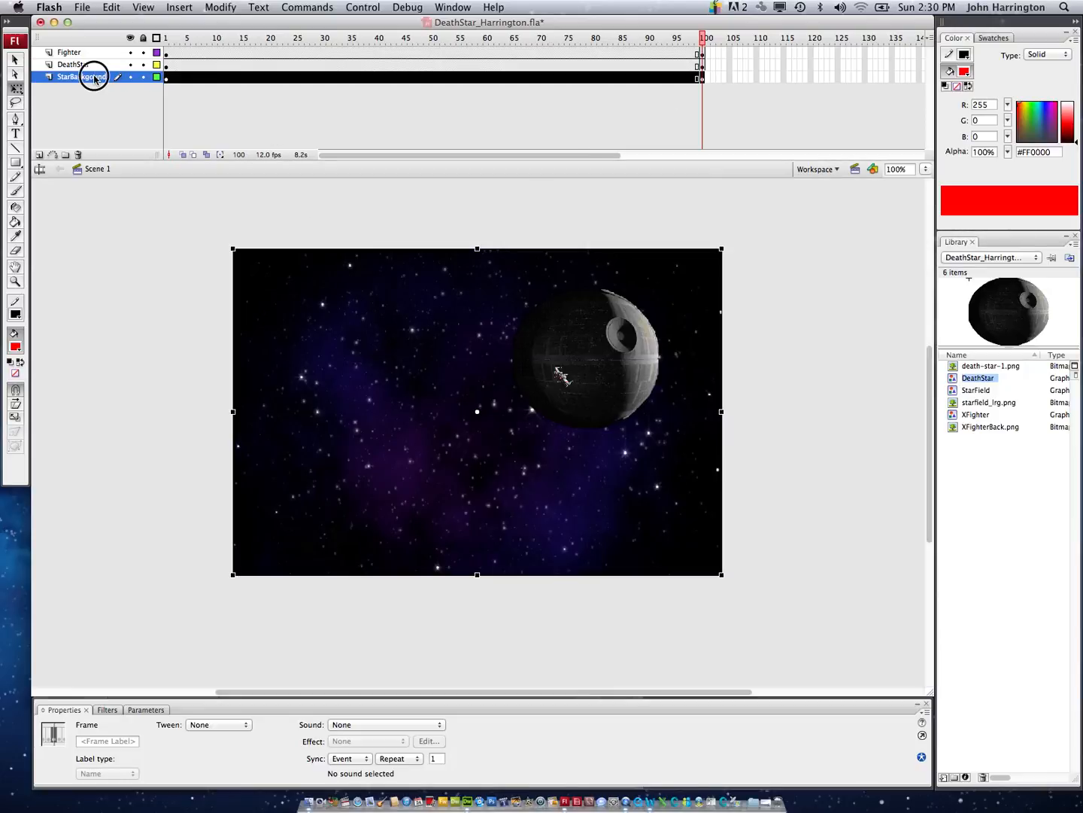
click(213, 7)
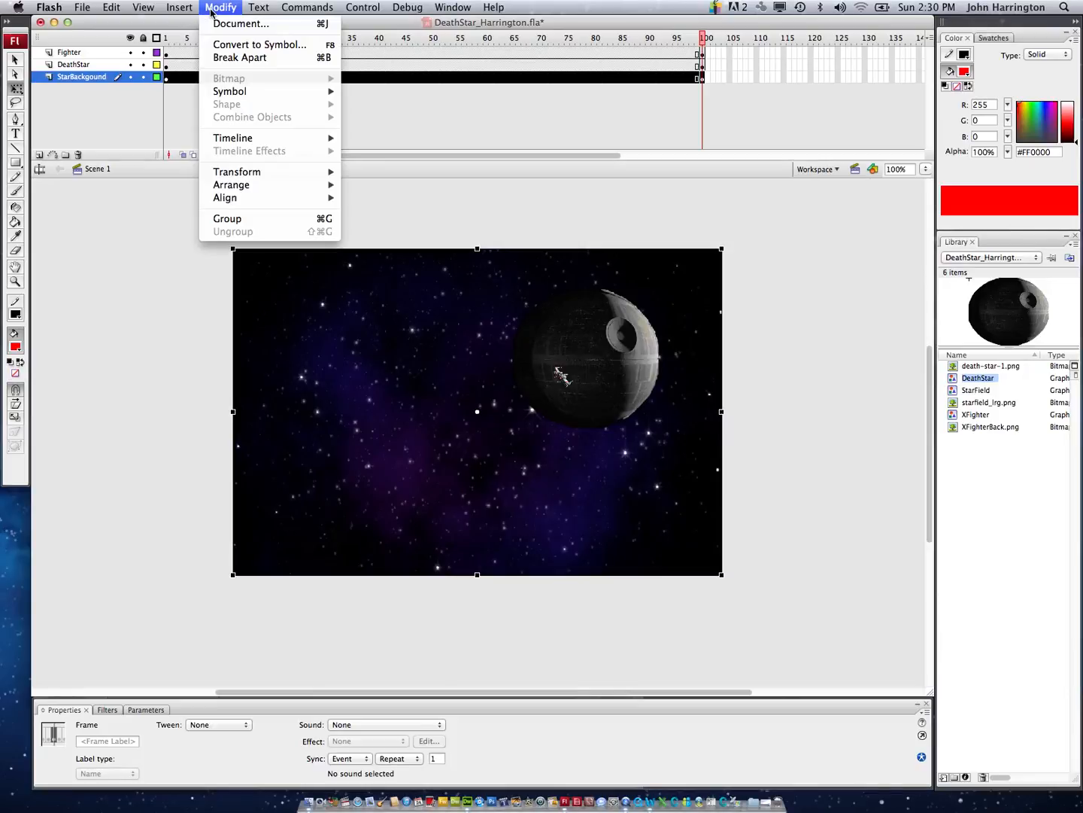
mouse_move(321, 173)
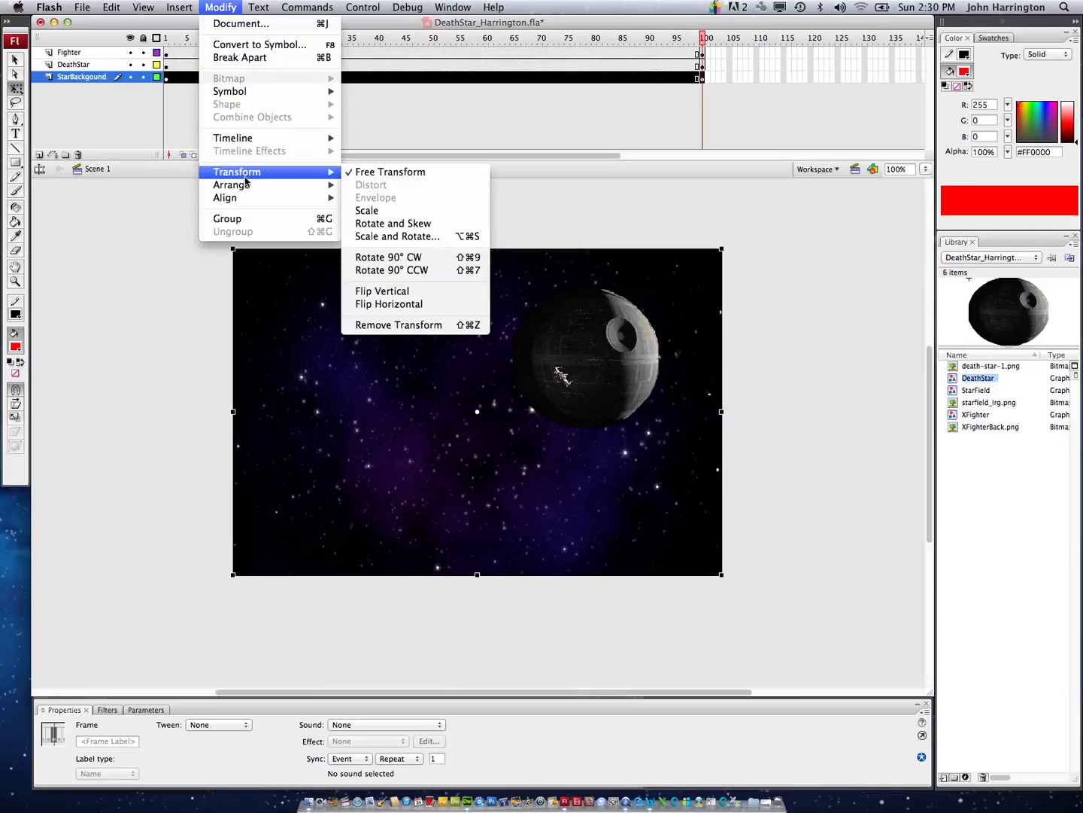
click(385, 212)
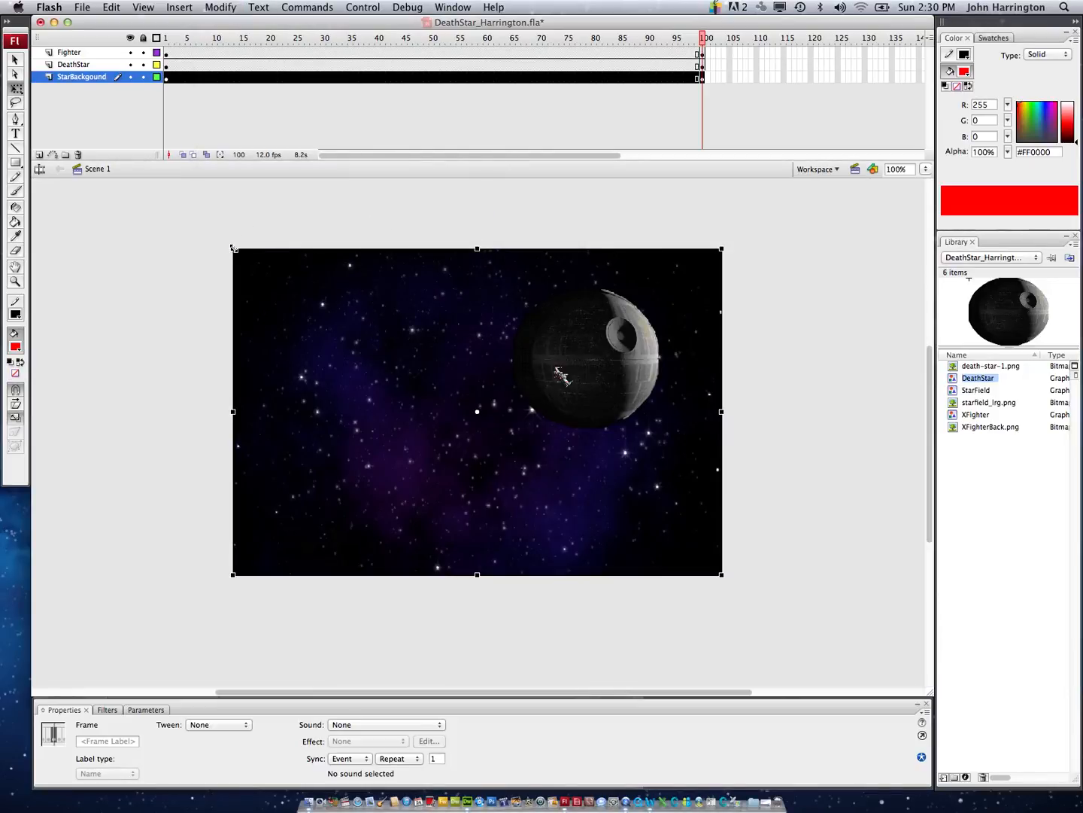
drag(232, 247, 171, 69)
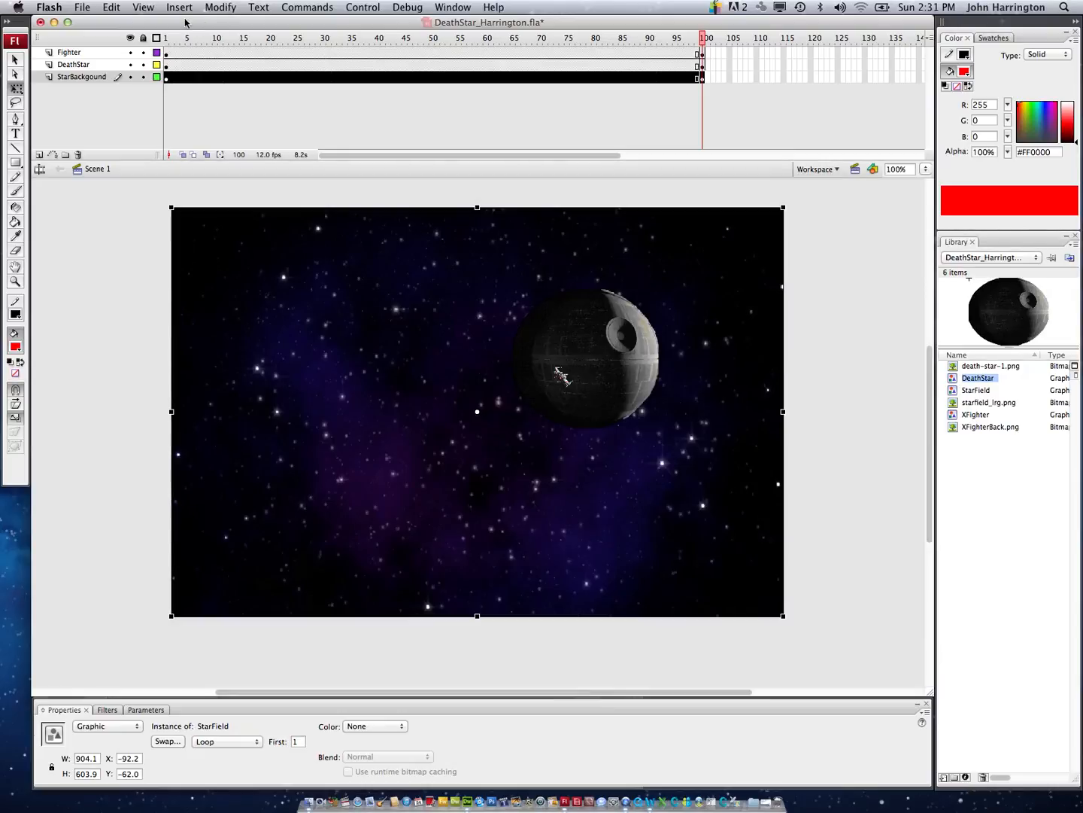
Compare the start and end keyframes at frames 1 and 100 on the Fighter, DeathStar and StarBackgound layers.
click(166, 55)
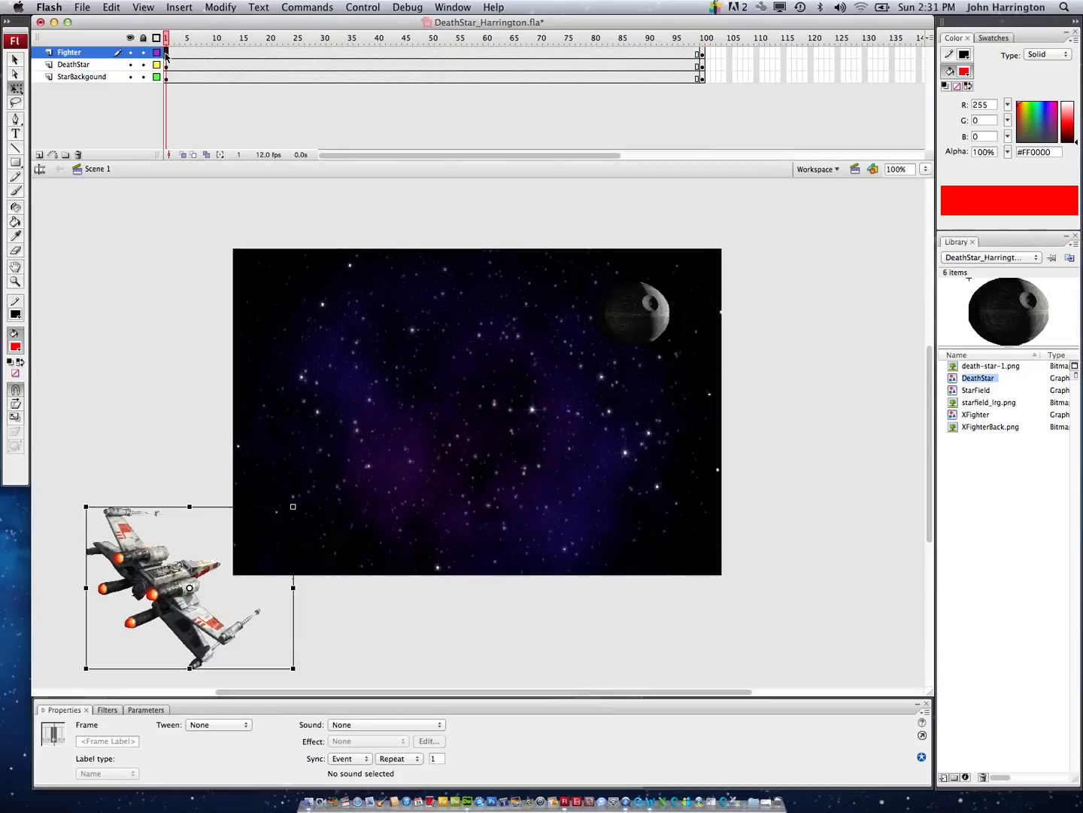
click(702, 54)
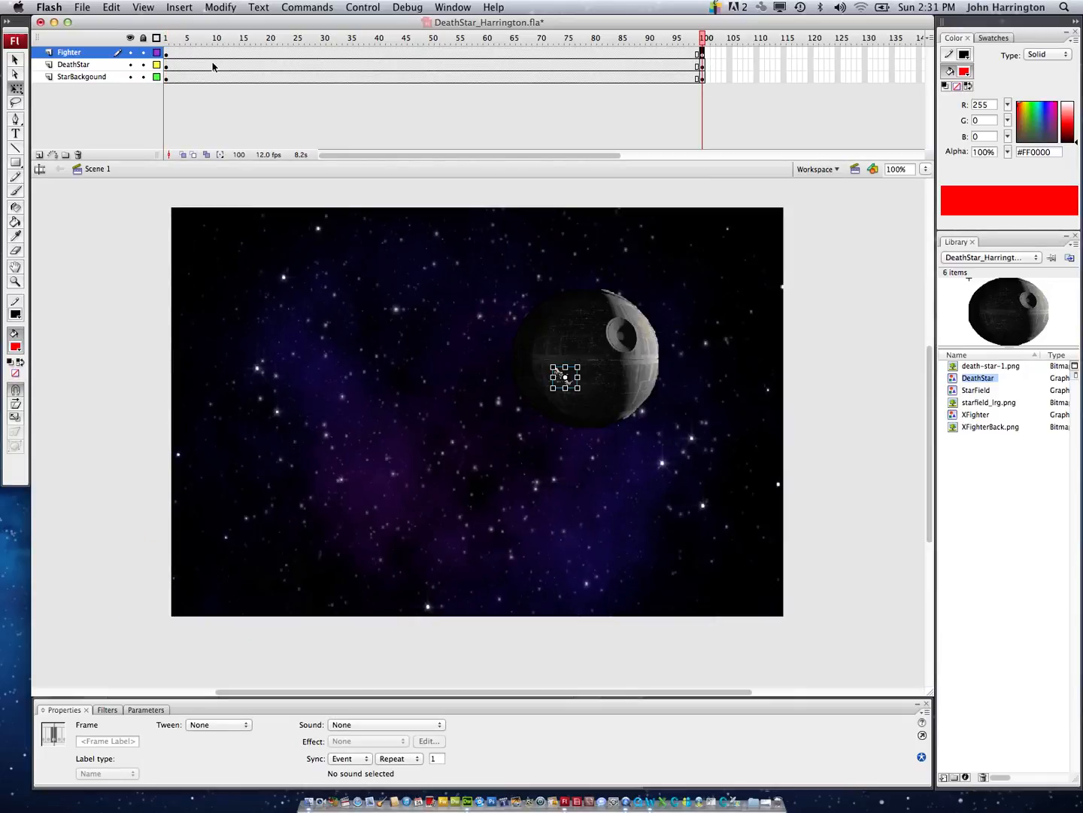
click(167, 66)
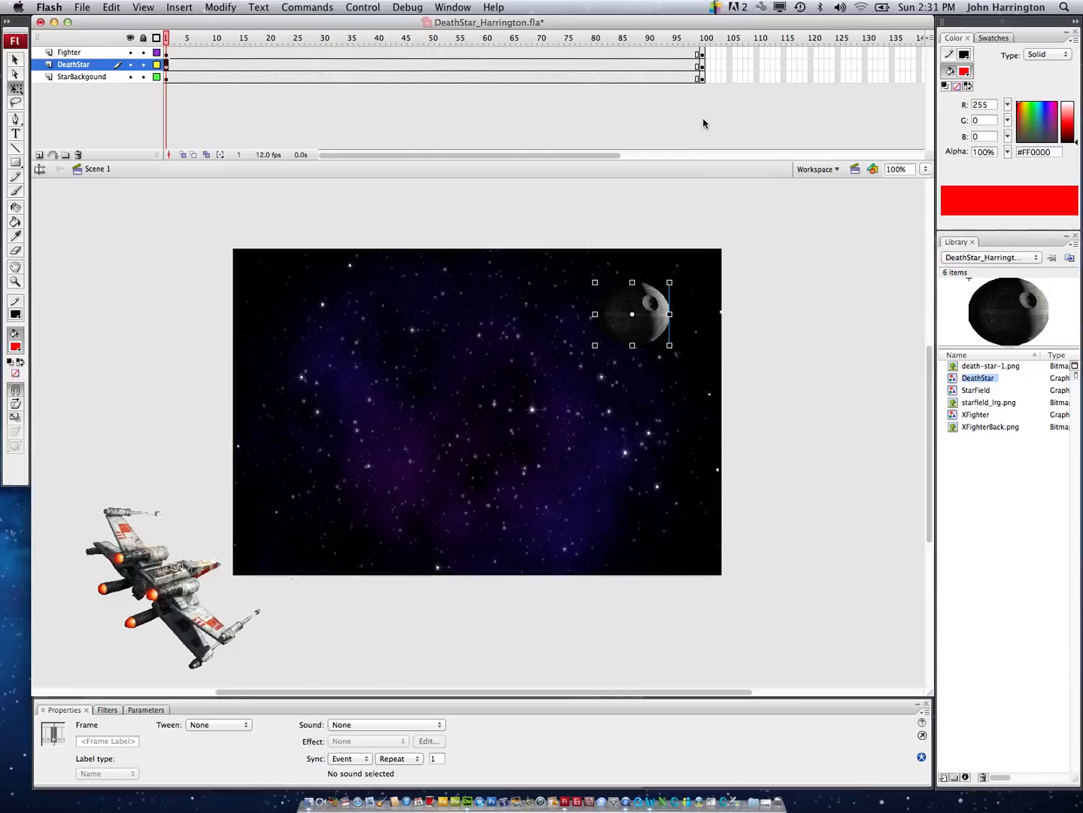
click(702, 66)
click(166, 79)
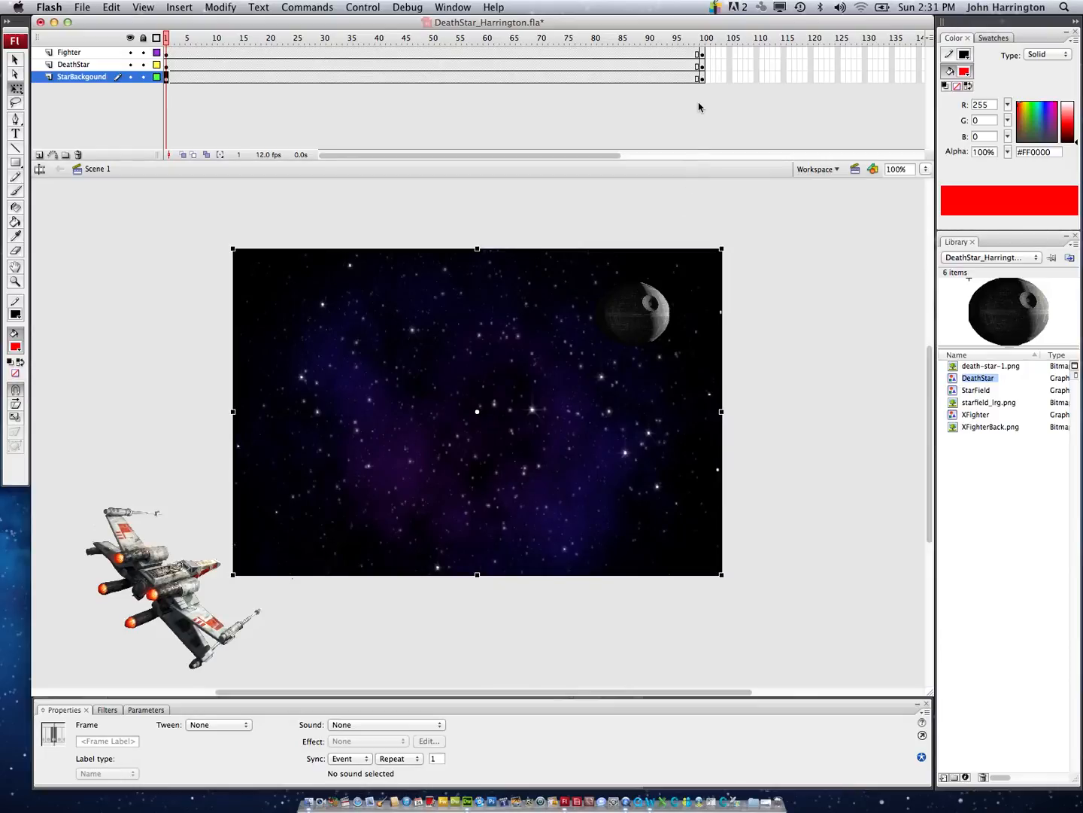
click(701, 79)
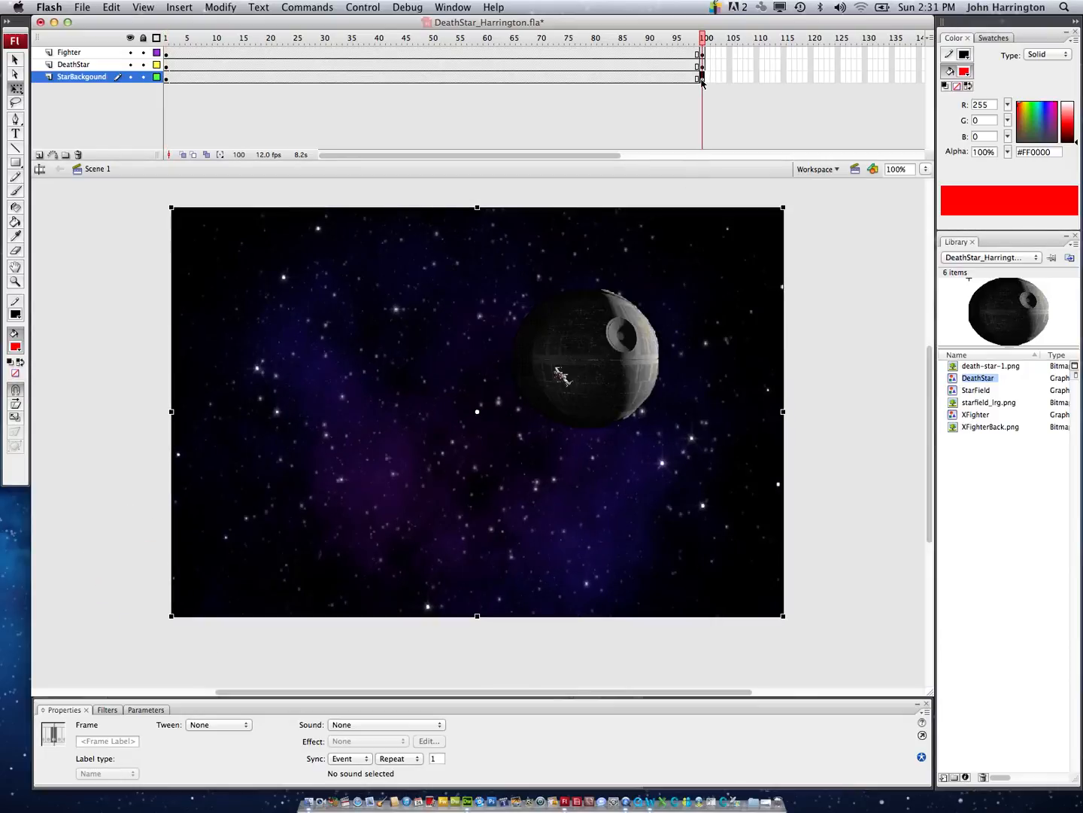
Save all open documents, including the Death Star animation.
click(80, 9)
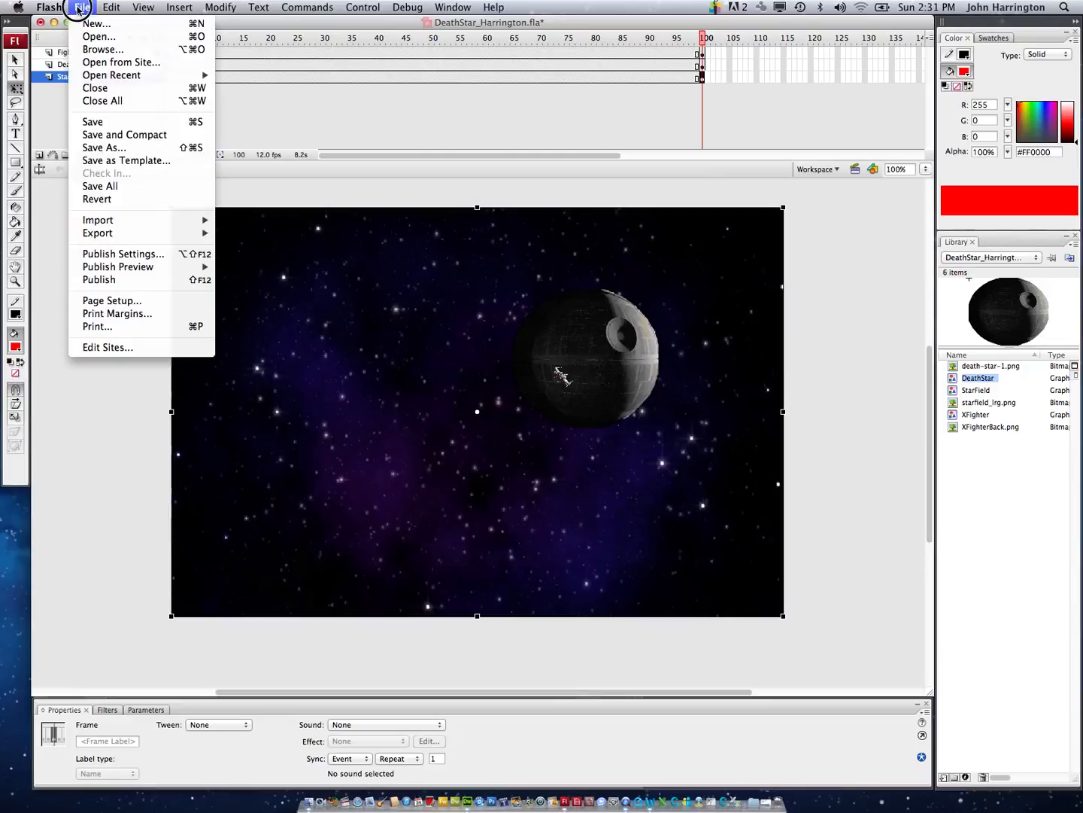
click(107, 185)
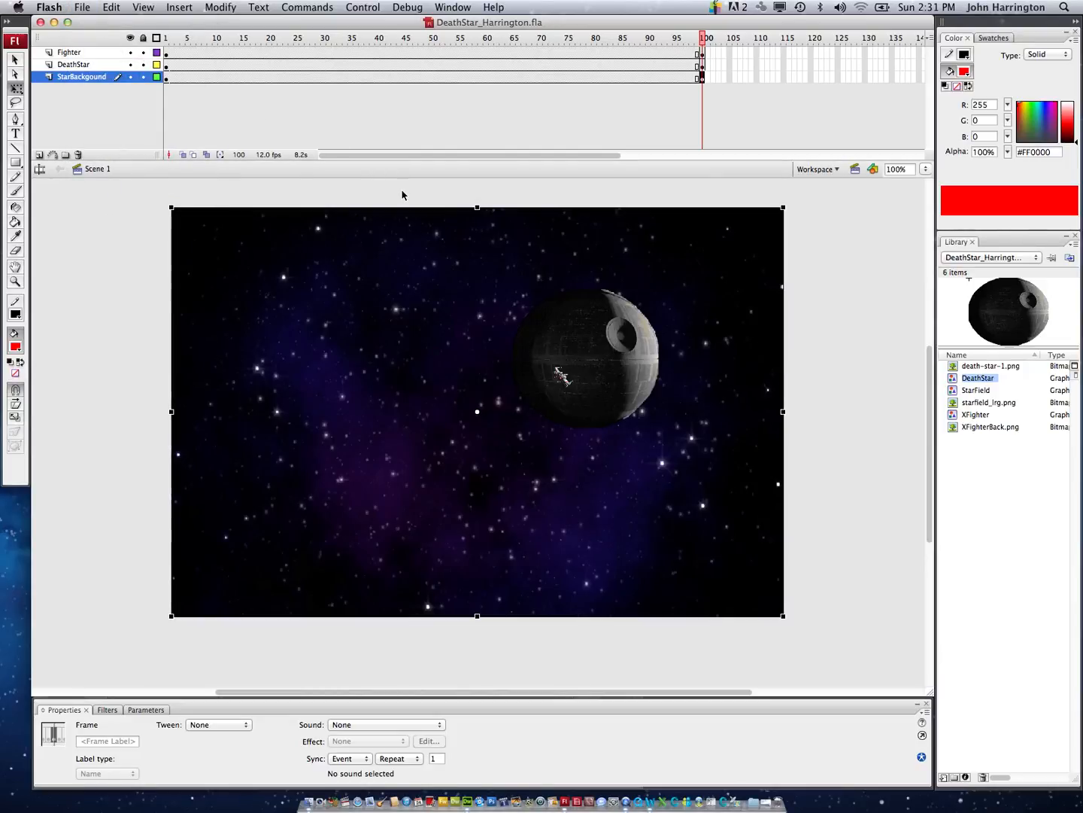